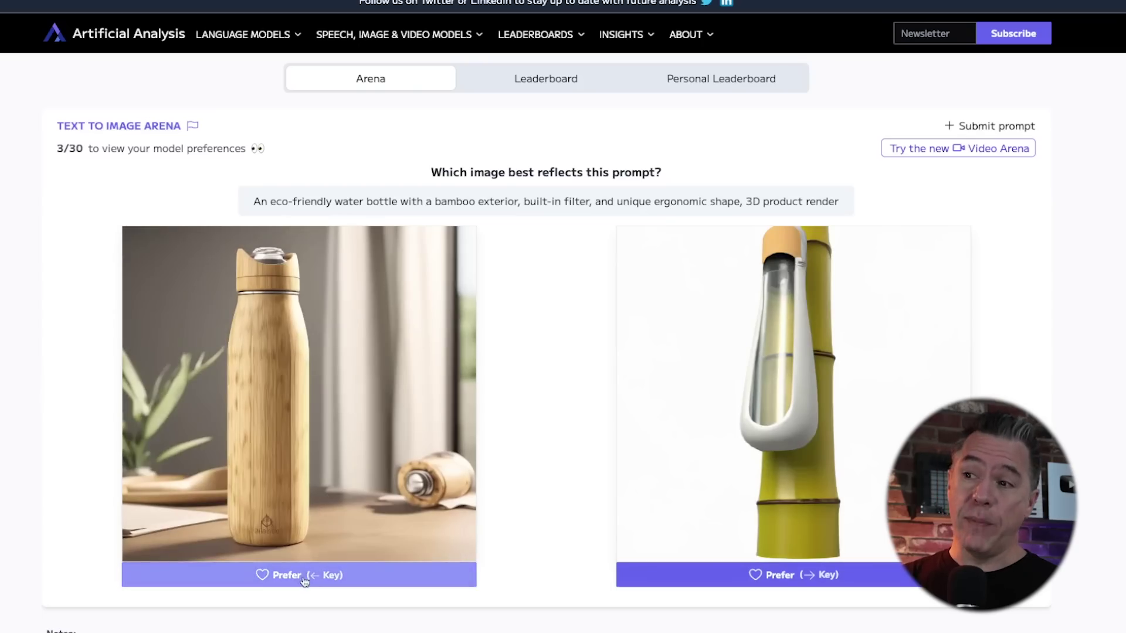
Vote for the wooden bamboo bottle render in the Text to Image Arena.
{"action": "left_click", "coordinate": [304, 581]}
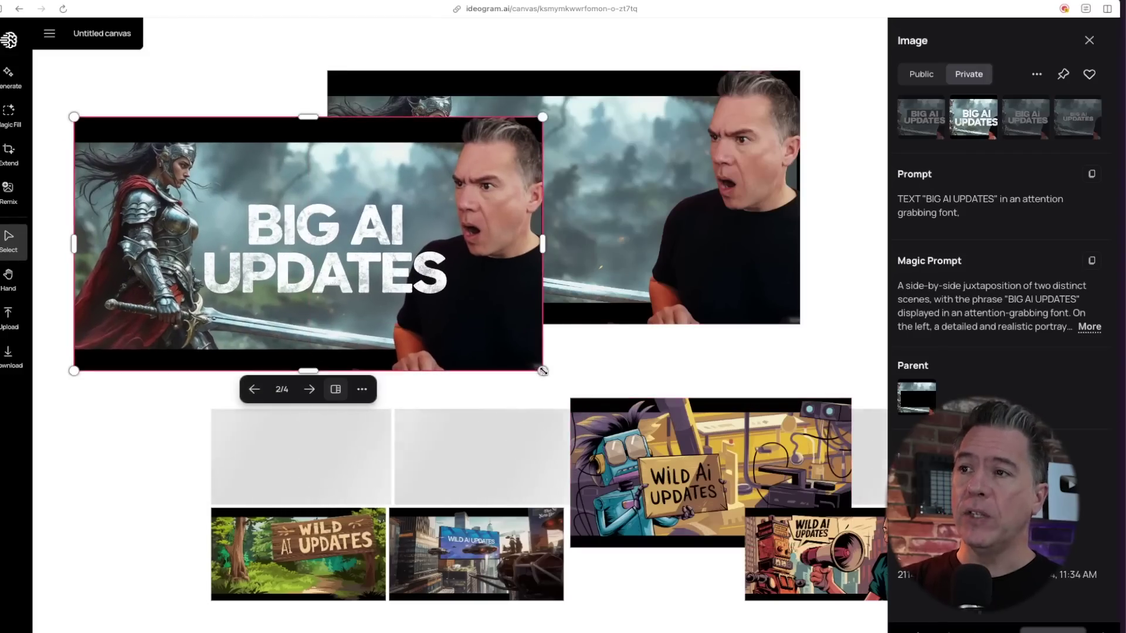
Enlarge the BIG AI UPDATES image on the canvas and show a WILD AI UPDATES image's details.
{"action": "left_click_drag", "start_coordinate": [543, 371], "coordinate": [634, 421]}
{"action": "left_click", "coordinate": [635, 421]}
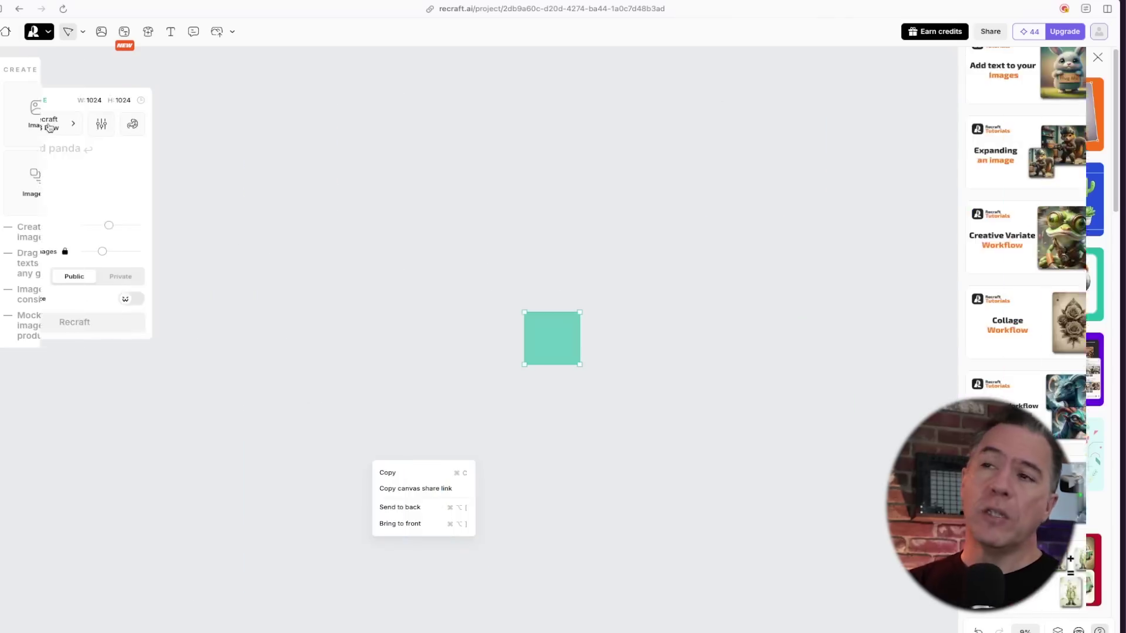
Open Recraft's style gallery for a new image generation.
{"action": "left_click", "coordinate": [41, 123]}
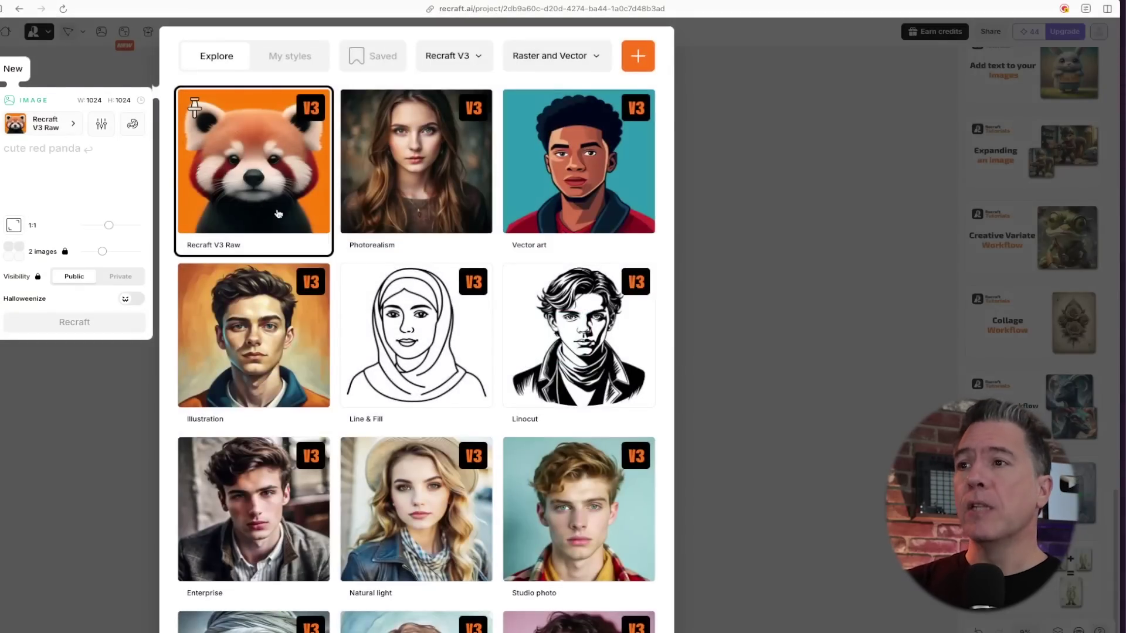
Look over the V3 styles in the gallery, such as Recraft V3 Raw and Photorealism.
{"action": "mouse_move", "coordinate": [425, 208]}
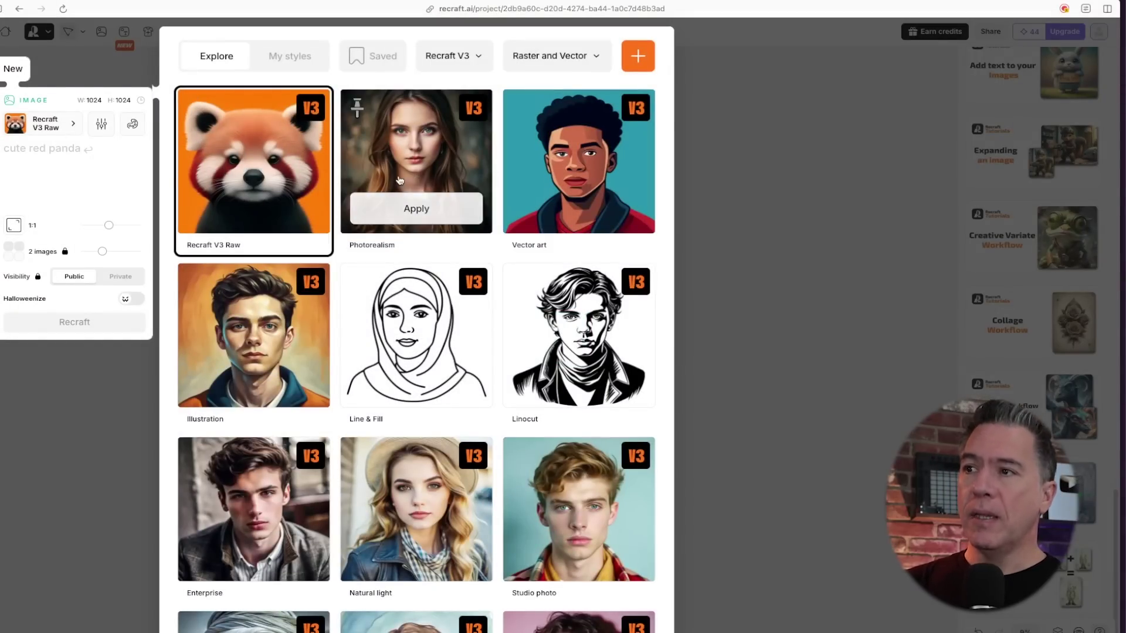
{"action": "mouse_move", "coordinate": [589, 197]}
{"action": "scroll", "coordinate": [447, 410], "scroll_direction": "down", "scroll_amount": 9}
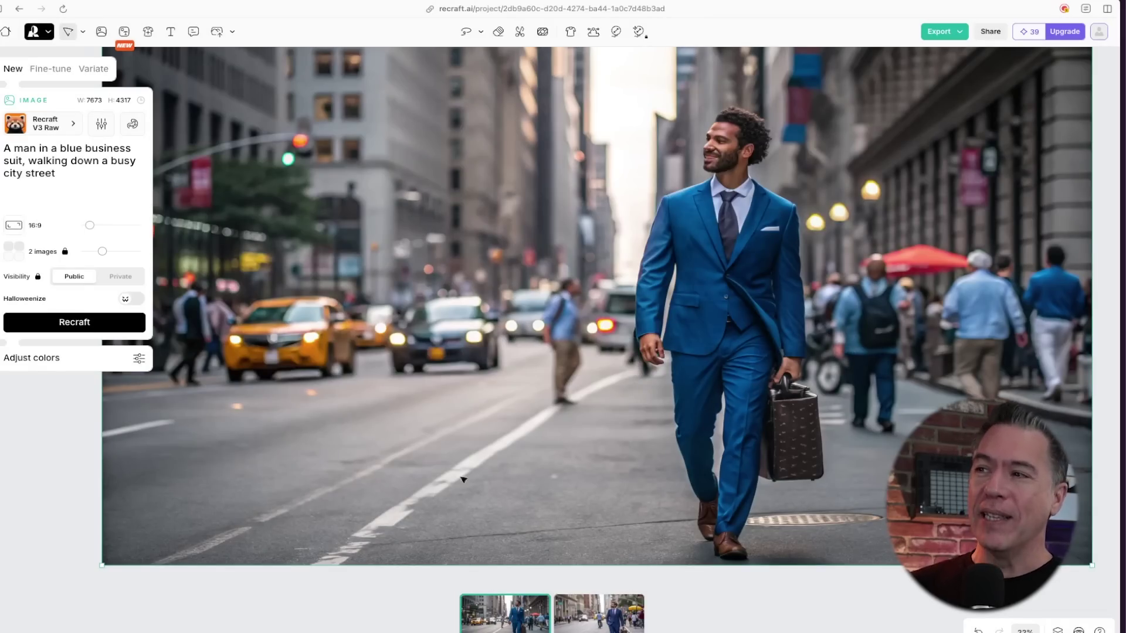
{"action": "left_click", "coordinate": [592, 628]}
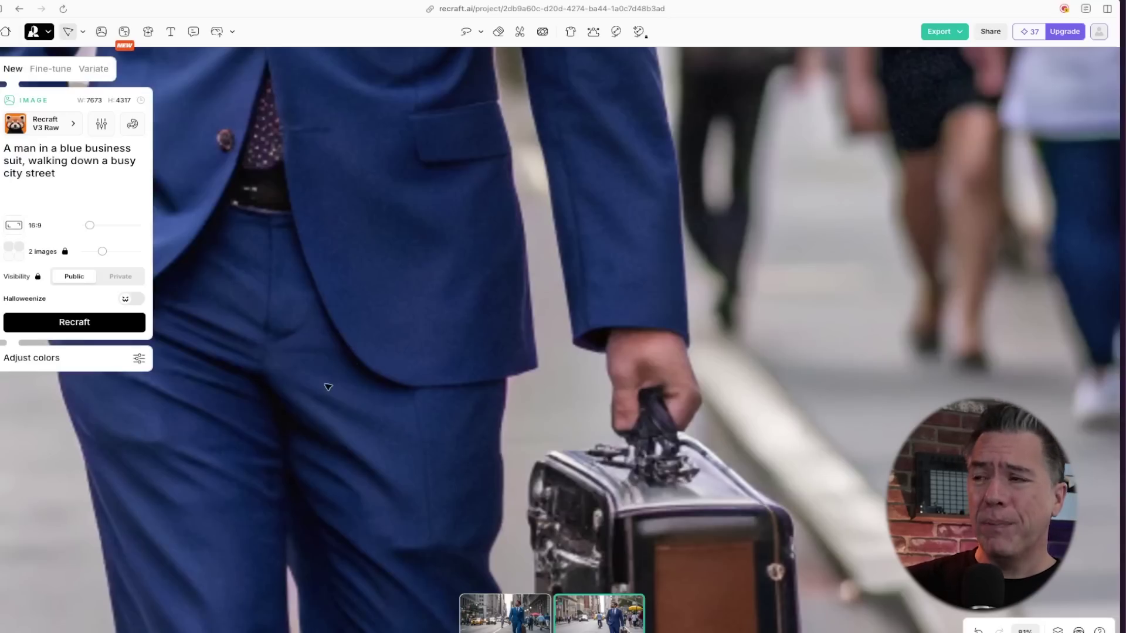
{"action": "scroll", "coordinate": [328, 387], "scroll_direction": "left", "scroll_amount": 15}
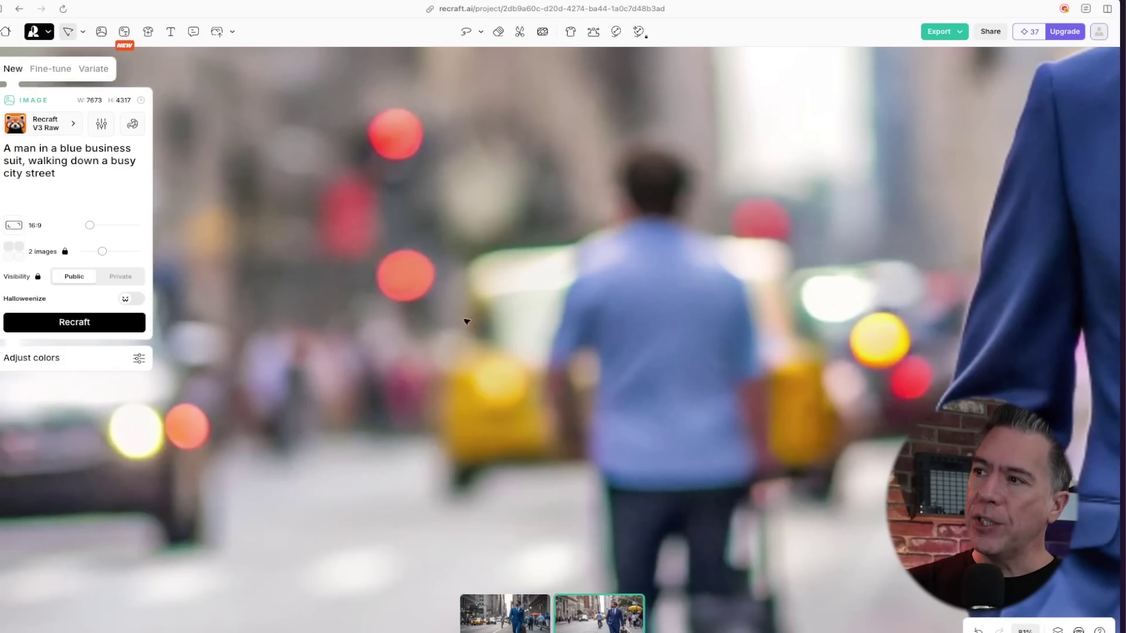
{"action": "scroll", "coordinate": [631, 254], "scroll_direction": "up", "scroll_amount": 10}
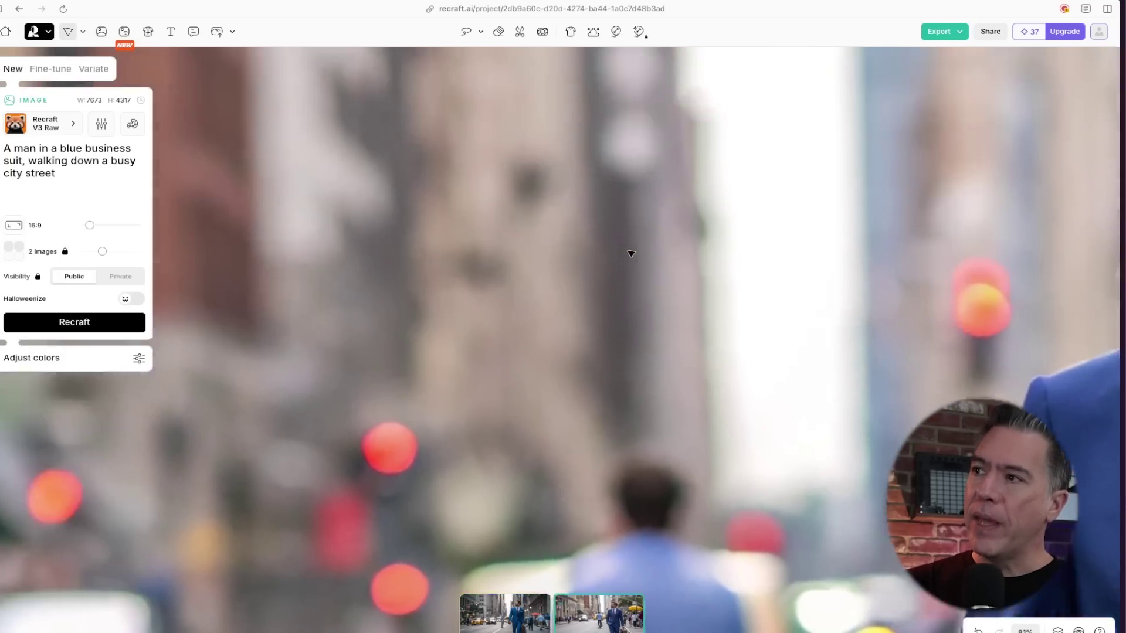
{"action": "scroll", "coordinate": [630, 254], "scroll_direction": "left", "scroll_amount": 5}
{"action": "scroll", "coordinate": [631, 254], "scroll_direction": "down", "scroll_amount": 3}
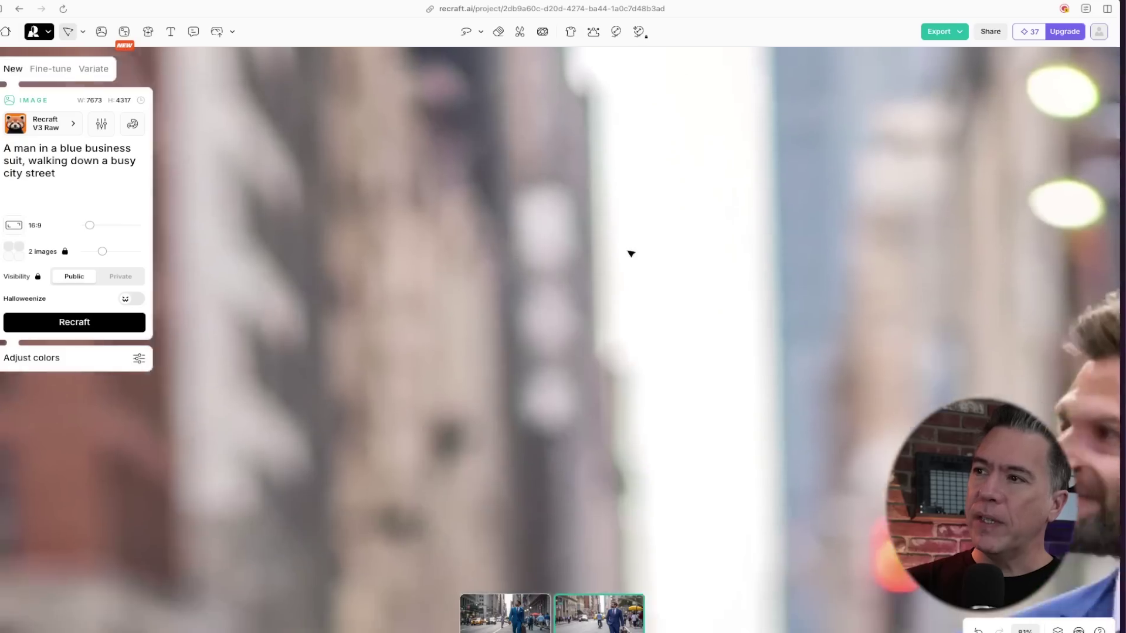
{"action": "scroll", "coordinate": [631, 254], "scroll_direction": "down", "scroll_amount": 10}
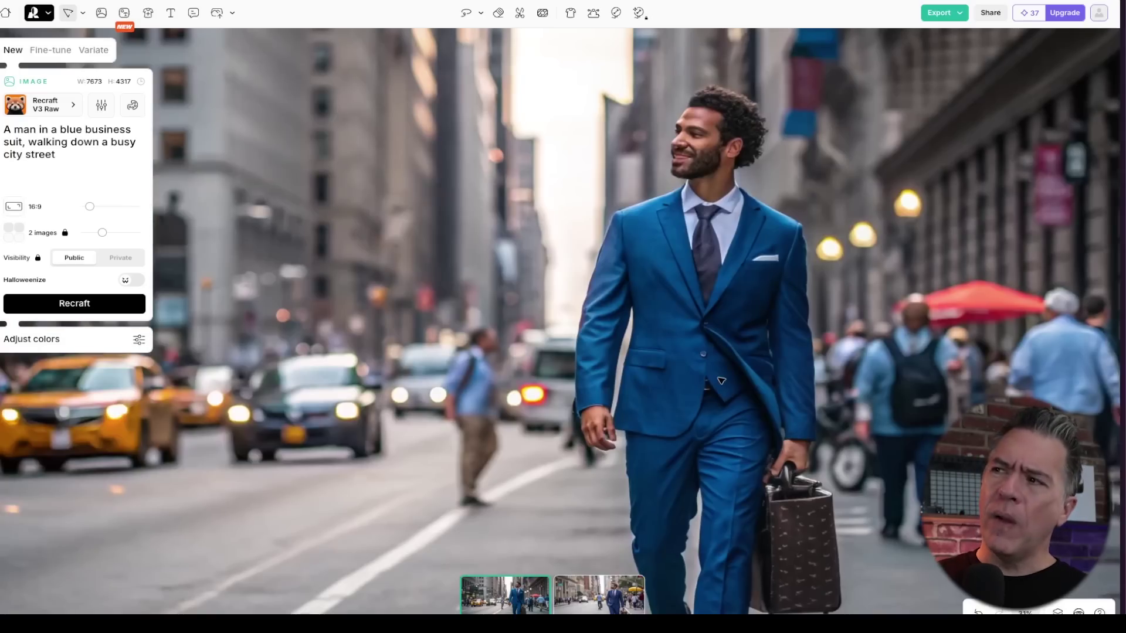
{"action": "scroll", "coordinate": [721, 381], "scroll_direction": "up", "scroll_amount": 3}
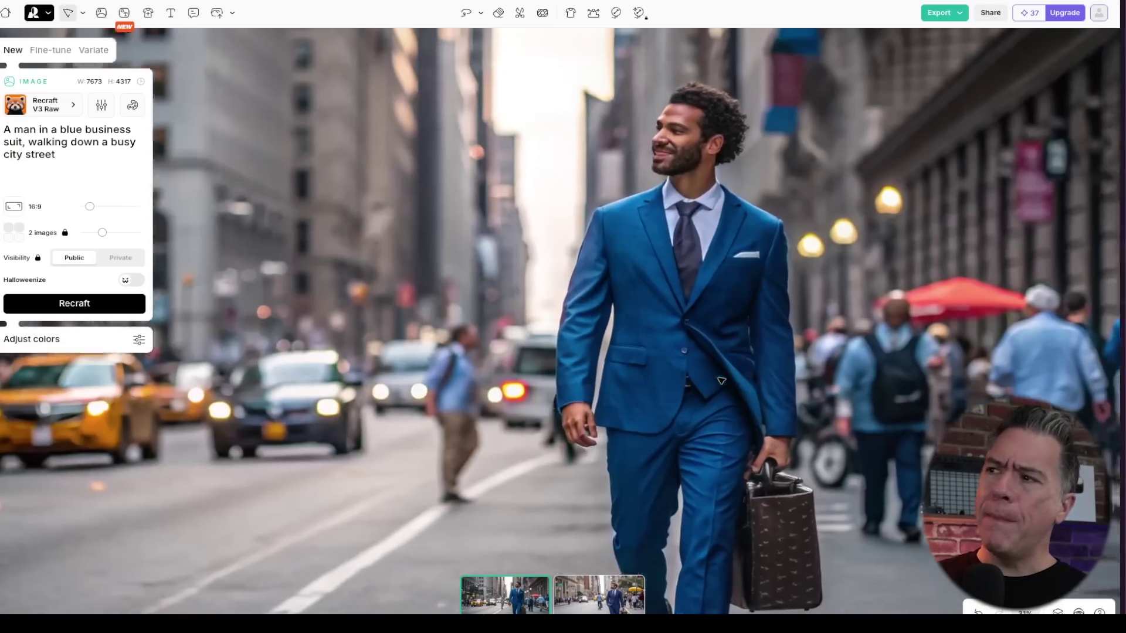
{"action": "scroll", "coordinate": [723, 373], "scroll_direction": "up", "scroll_amount": 5}
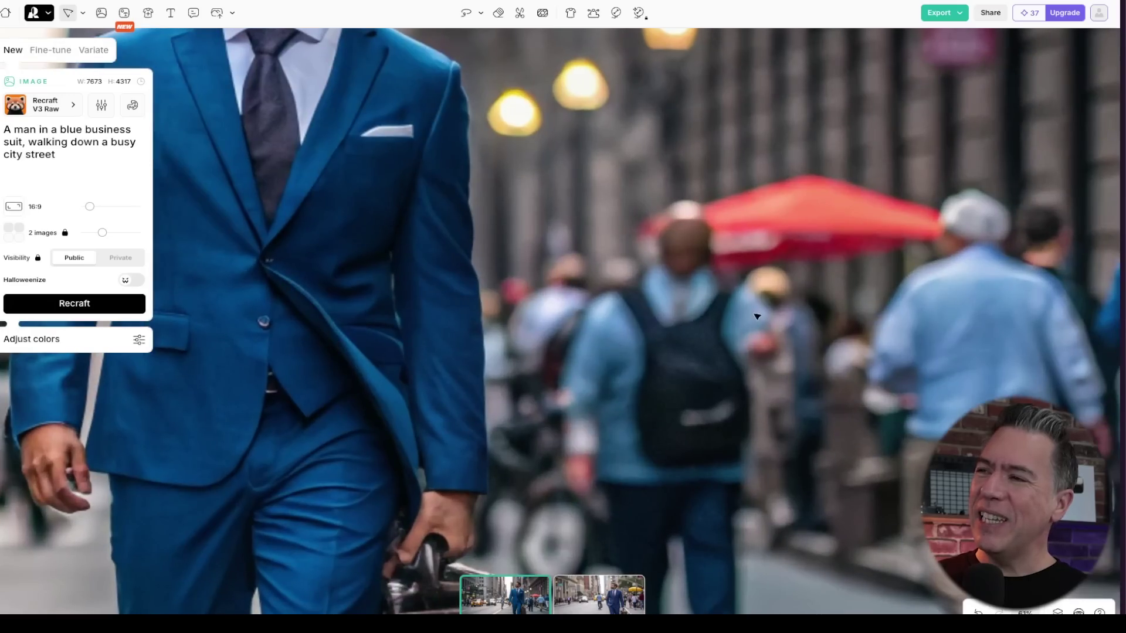
{"action": "scroll", "coordinate": [691, 393], "scroll_direction": "up", "scroll_amount": 5}
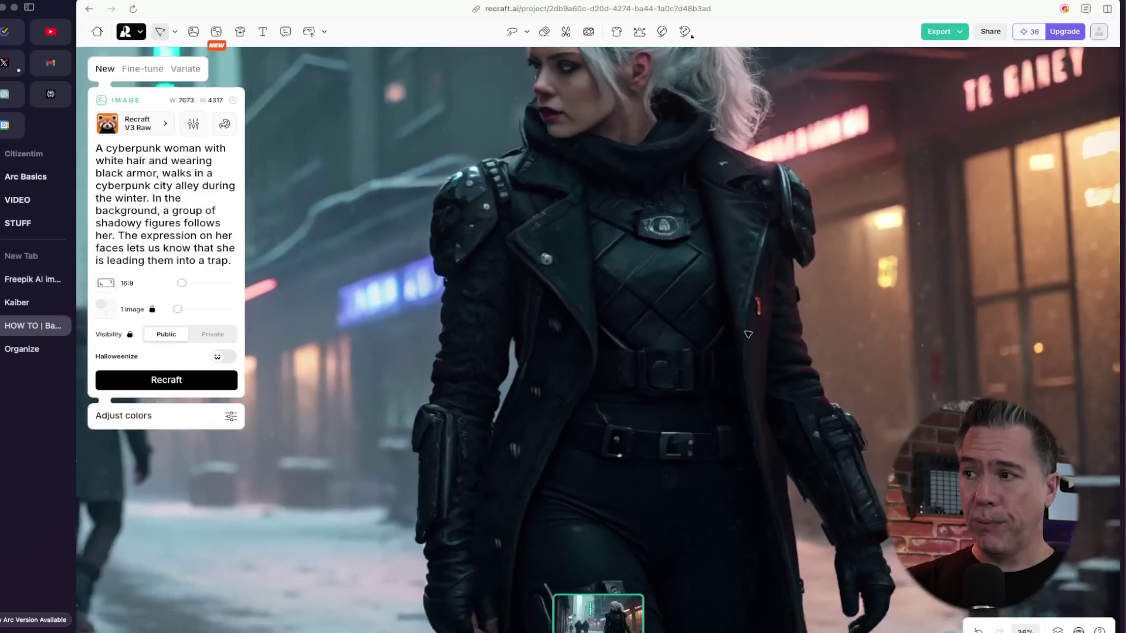
Zoom in and back out on the generated white-haired cyberpunk woman image.
{"action": "scroll", "coordinate": [748, 334], "scroll_direction": "up", "scroll_amount": 5}
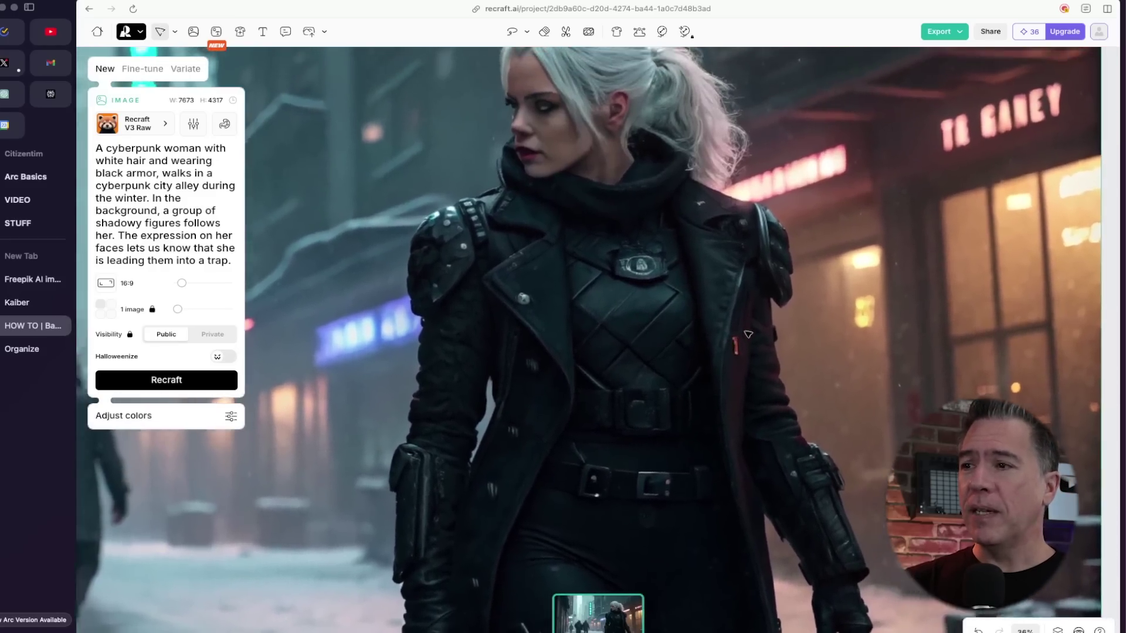
{"action": "scroll", "coordinate": [748, 334], "scroll_direction": "up", "scroll_amount": 2}
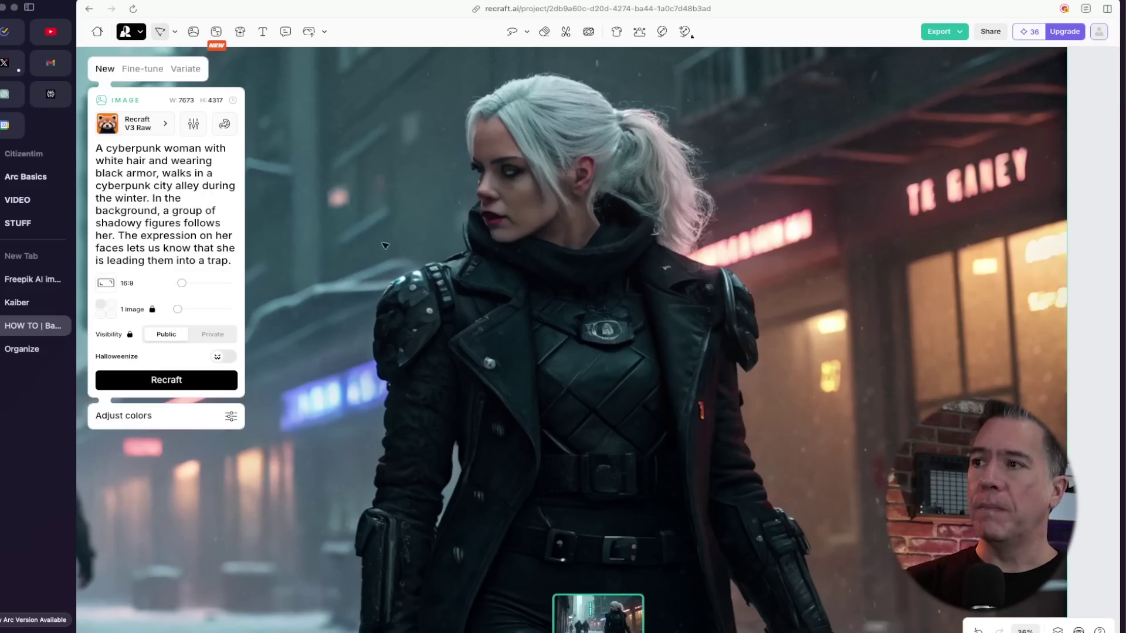
{"action": "scroll", "coordinate": [364, 280], "scroll_direction": "down", "scroll_amount": 5}
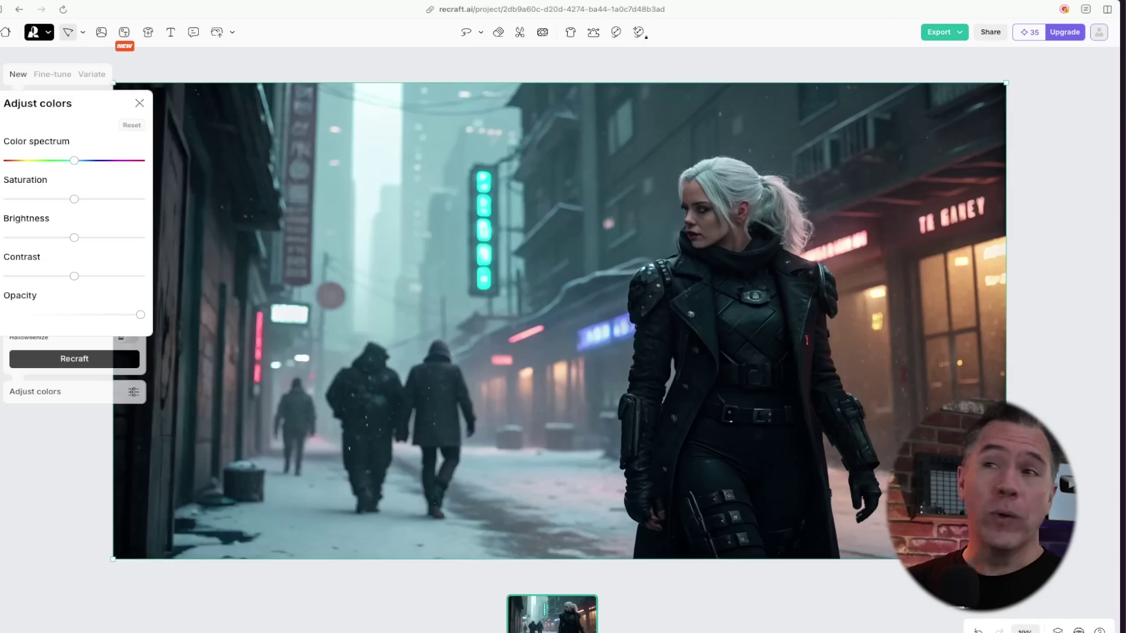
Shift the cyberpunk image's colour spectrum toward teal and raise its brightness.
{"action": "left_click_drag", "start_coordinate": [74, 160], "coordinate": [69, 160]}
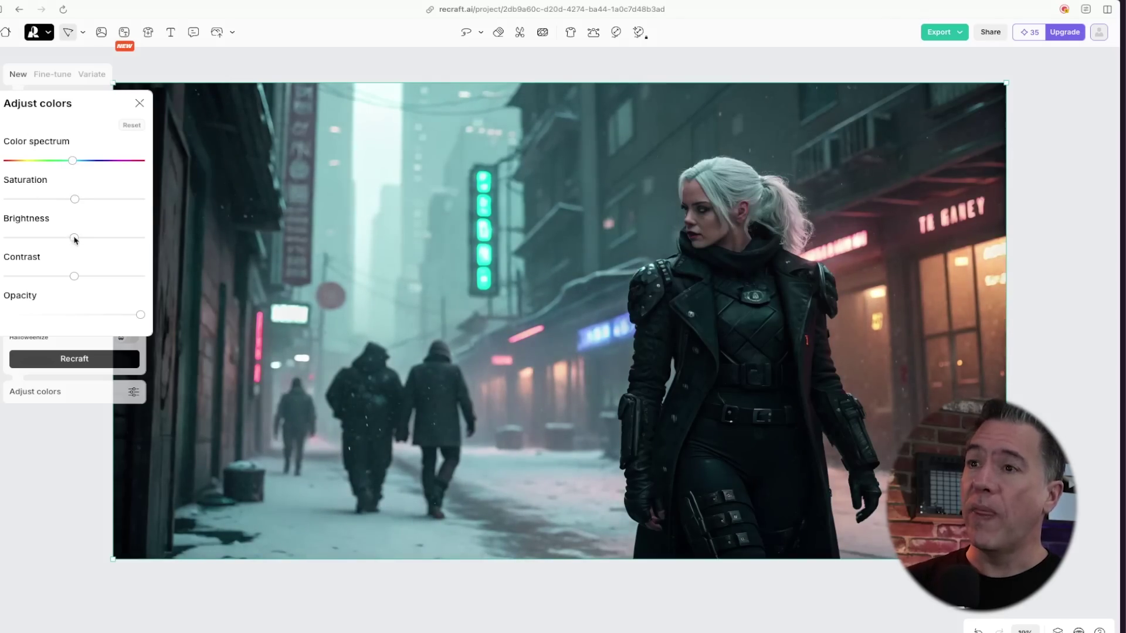
{"action": "left_click_drag", "start_coordinate": [74, 237], "coordinate": [84, 238]}
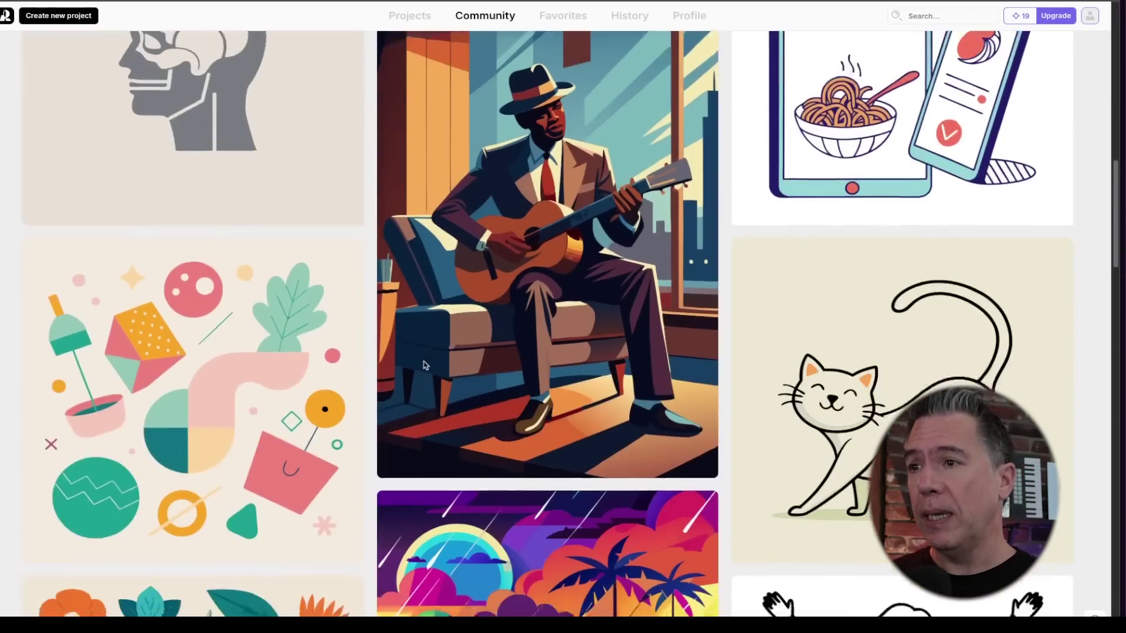
{"action": "scroll", "coordinate": [413, 380], "scroll_direction": "down", "scroll_amount": 13}
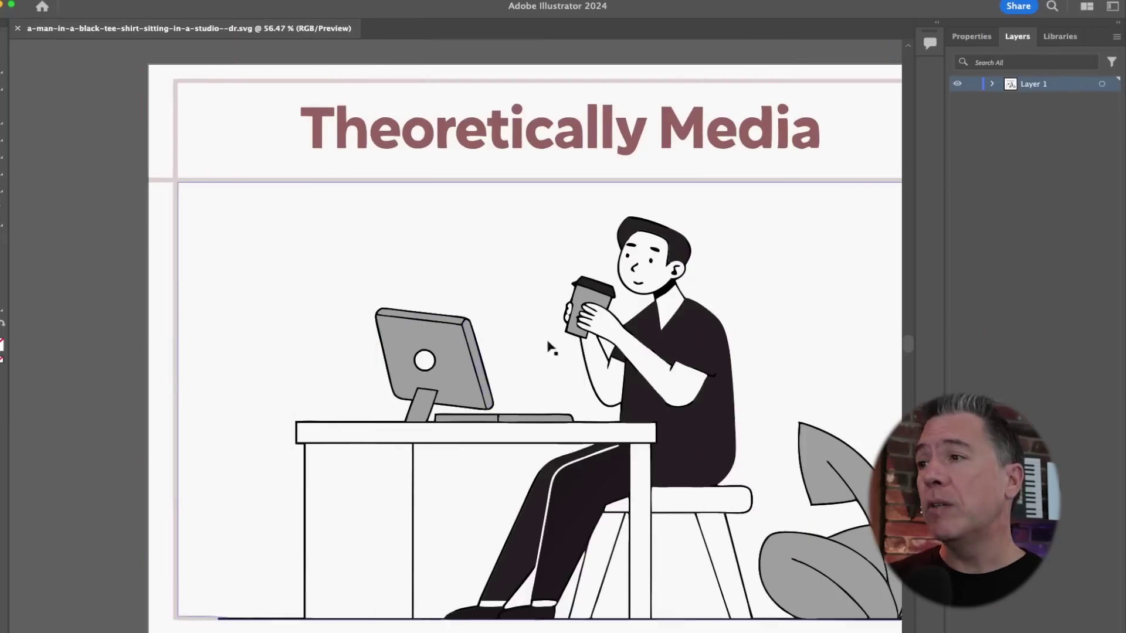
Pull the monitor's back panel up-left, shift the torso right and down, and tilt a desk leg.
{"action": "left_click", "coordinate": [441, 364]}
{"action": "left_click_drag", "start_coordinate": [441, 364], "coordinate": [353, 318]}
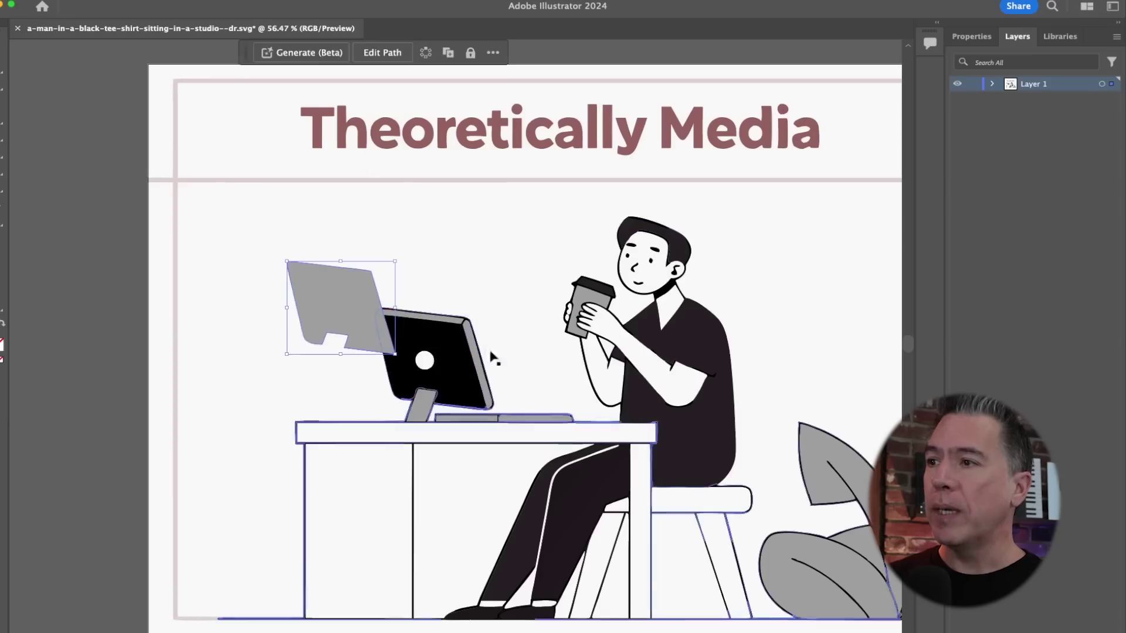
{"action": "left_click_drag", "start_coordinate": [683, 258], "coordinate": [727, 265]}
{"action": "left_click_drag", "start_coordinate": [717, 409], "coordinate": [748, 447]}
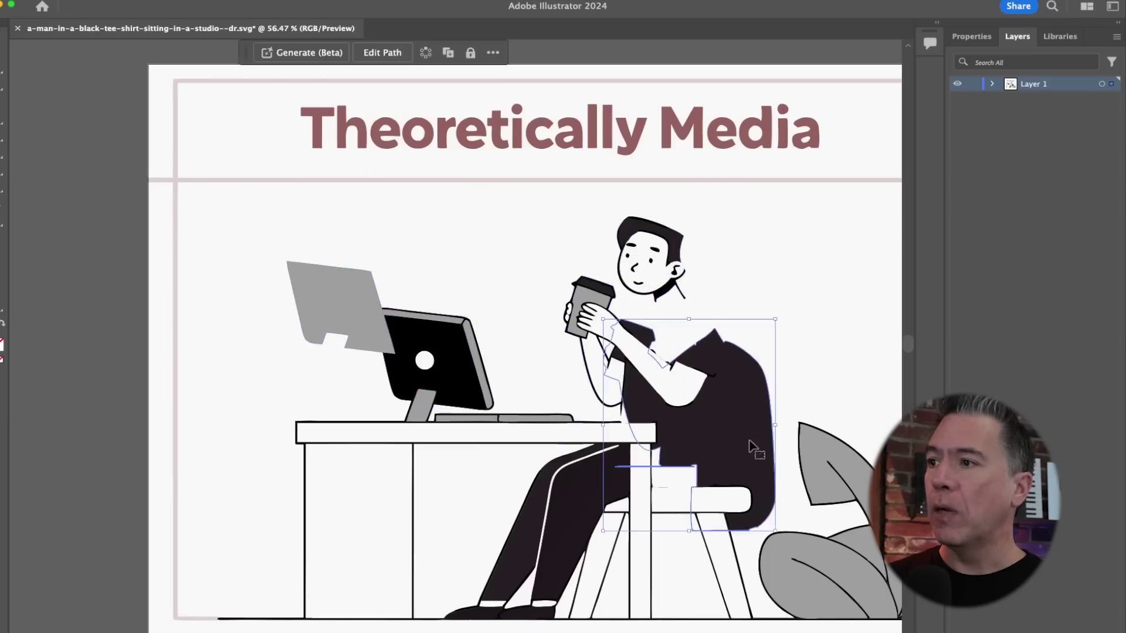
{"action": "left_click", "coordinate": [550, 462]}
{"action": "left_click_drag", "start_coordinate": [549, 462], "coordinate": [404, 452]}
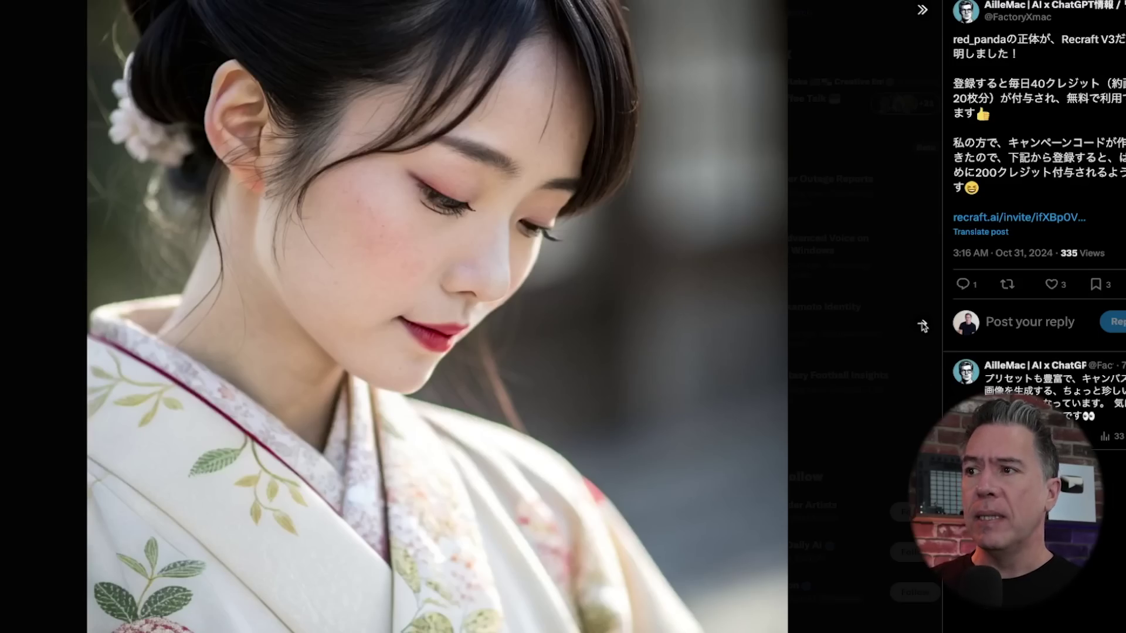
Advance through the post's images, past the astronaut in a neon city.
{"action": "left_click", "coordinate": [922, 326]}
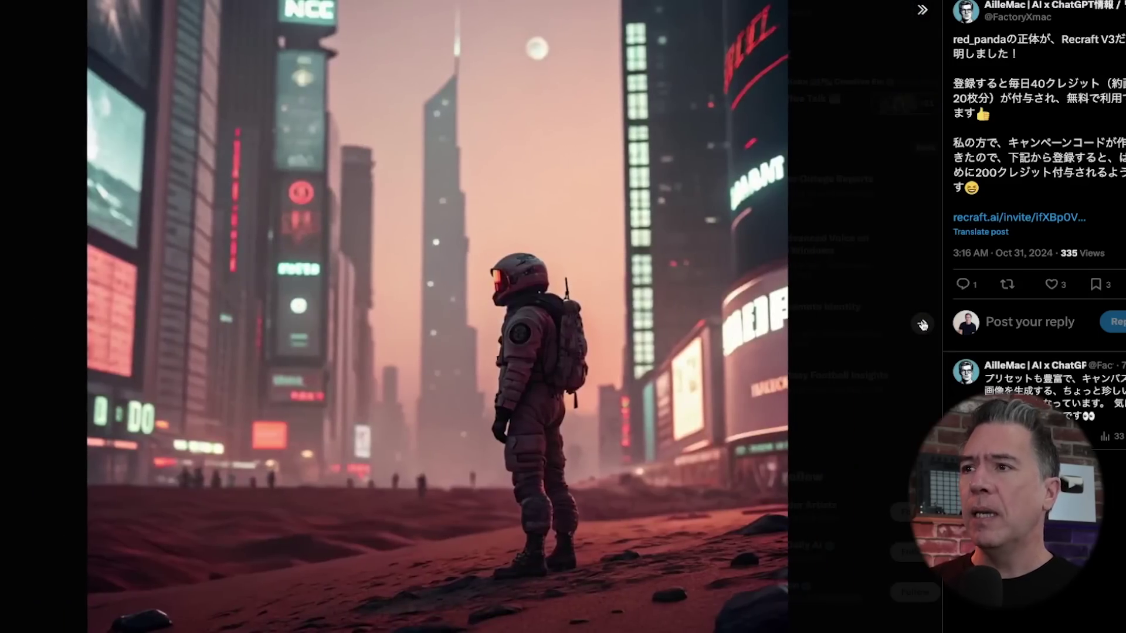
{"action": "left_click", "coordinate": [922, 326]}
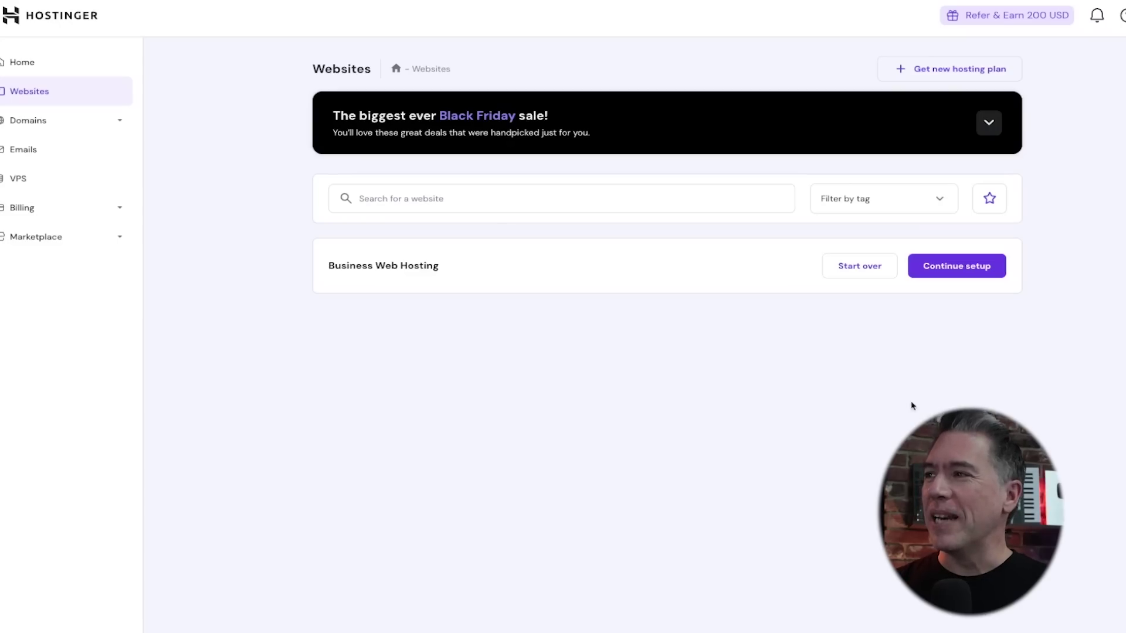
{"action": "left_click", "coordinate": [957, 267]}
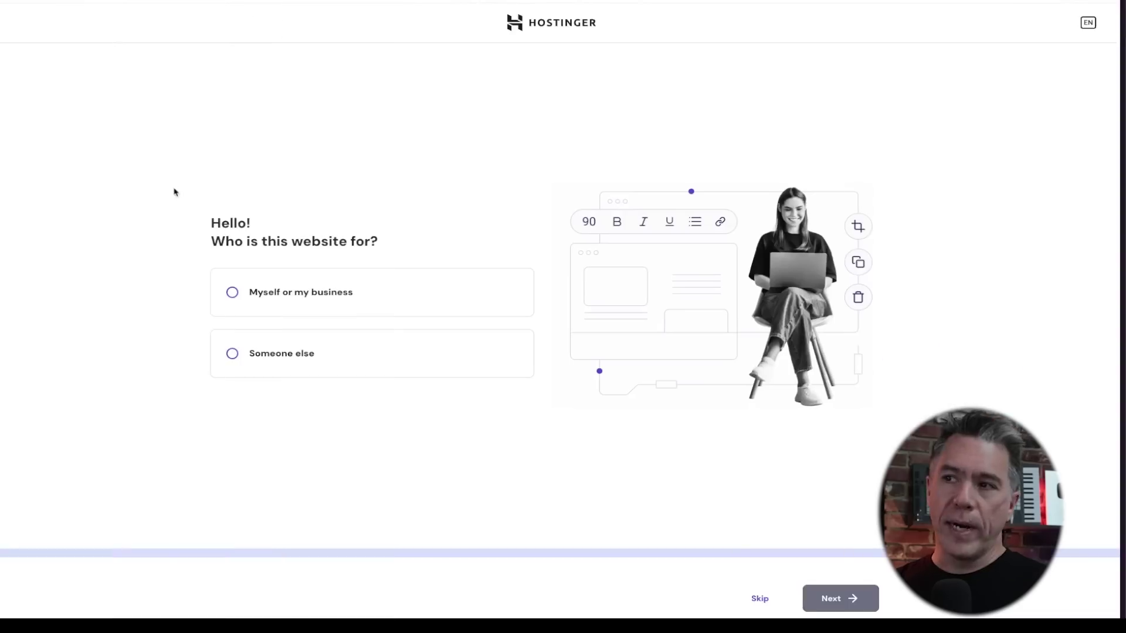
Choose a new personal/business website built with Hostinger Website Builder on the owned theoreticallymedia.com domain.
{"action": "left_click", "coordinate": [233, 292]}
{"action": "left_click", "coordinate": [844, 598]}
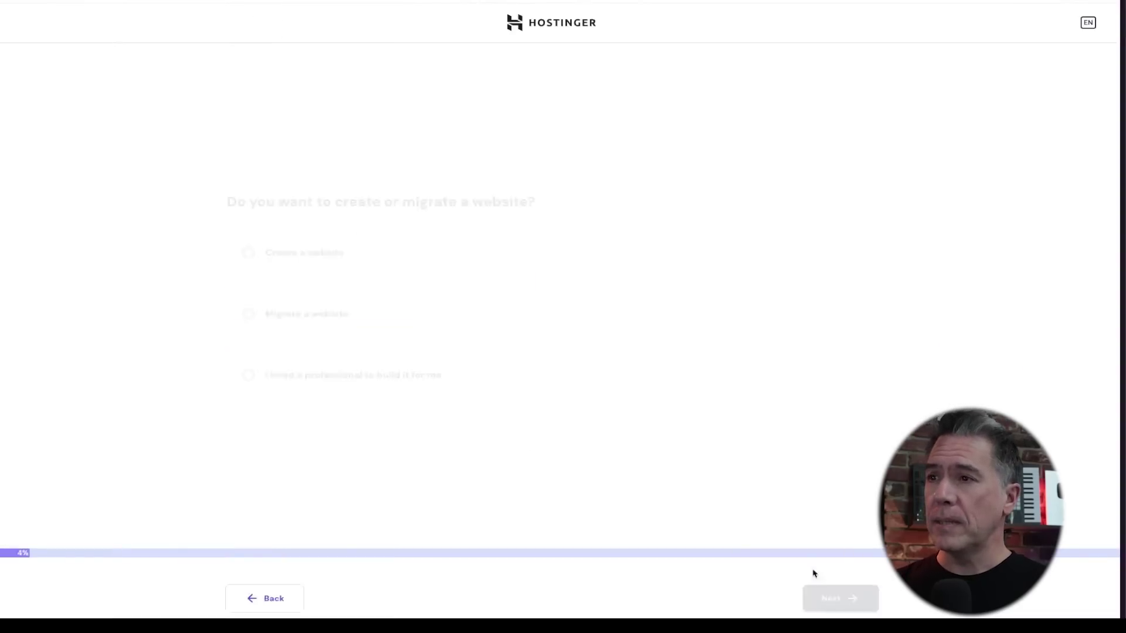
{"action": "left_click", "coordinate": [253, 251]}
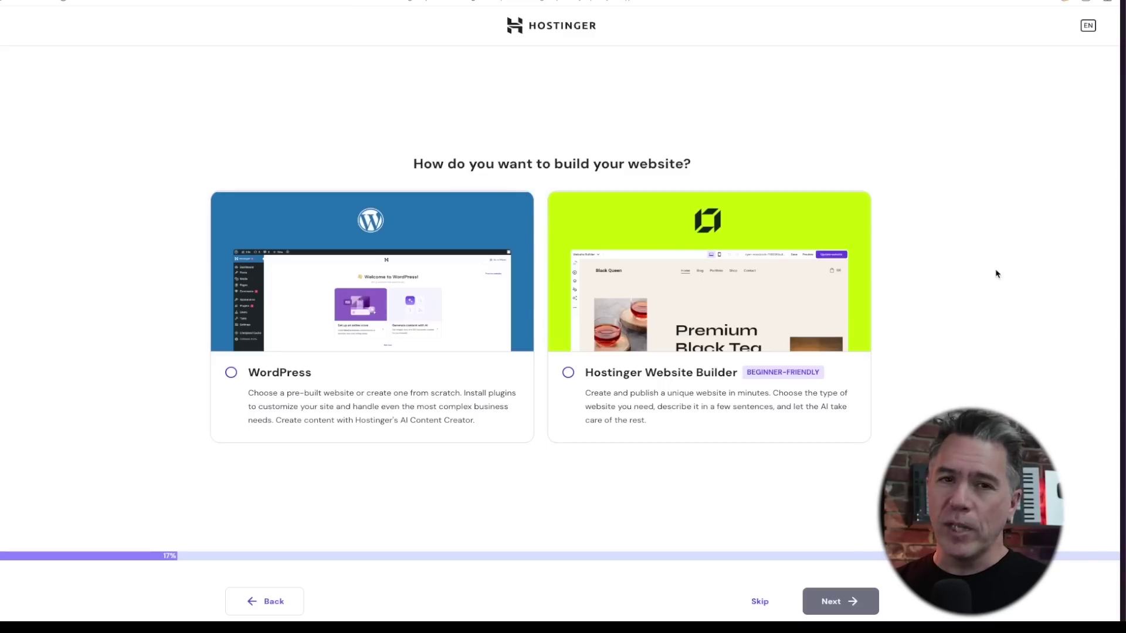
{"action": "left_click", "coordinate": [568, 373]}
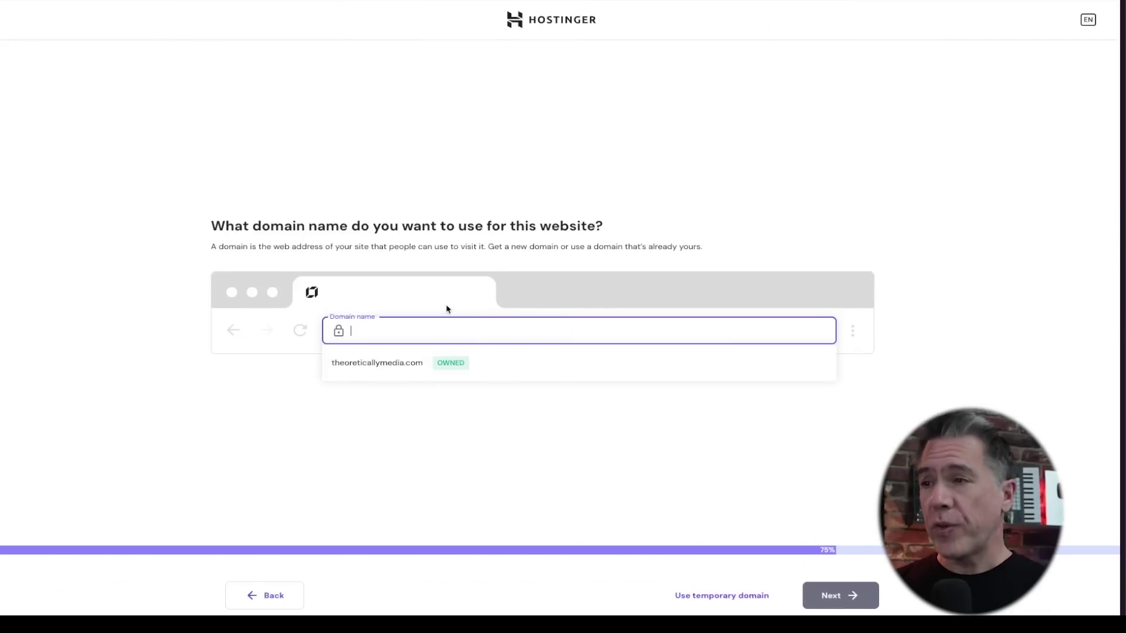
{"action": "left_click", "coordinate": [371, 365]}
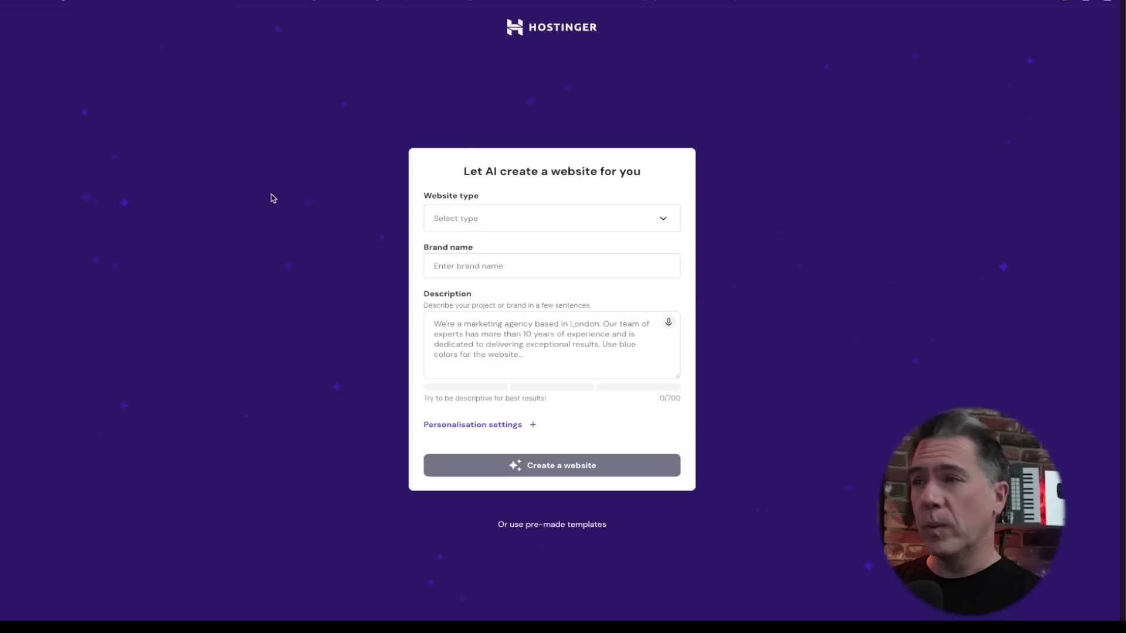
Make the website type Blog and paste the prepared Theoretically Media description.
{"action": "left_click", "coordinate": [525, 220]}
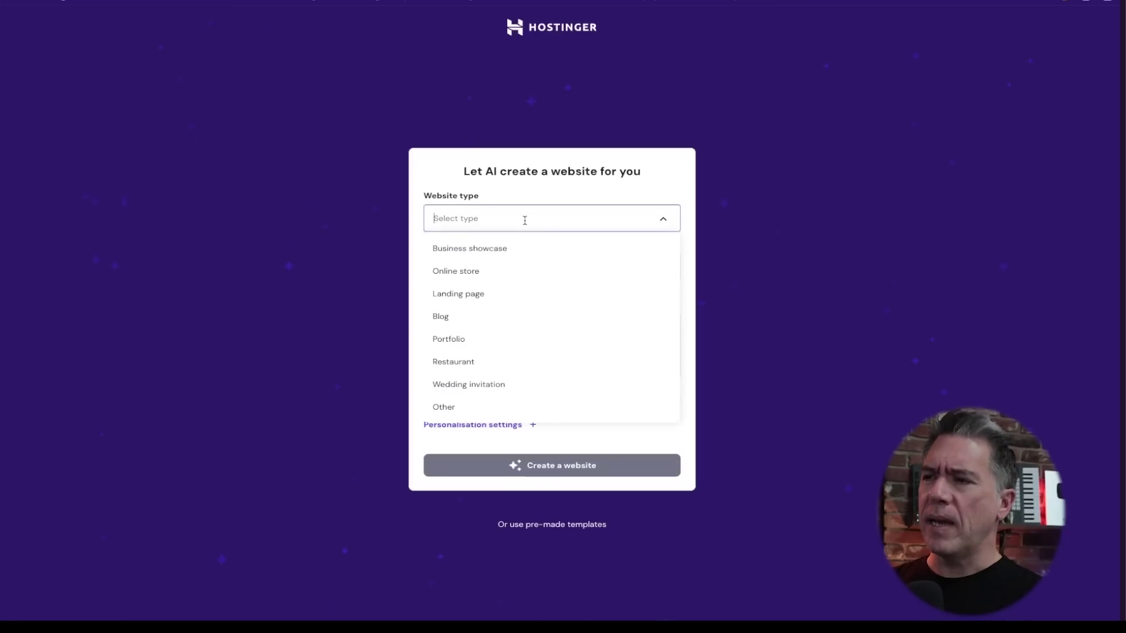
{"action": "left_click", "coordinate": [449, 320]}
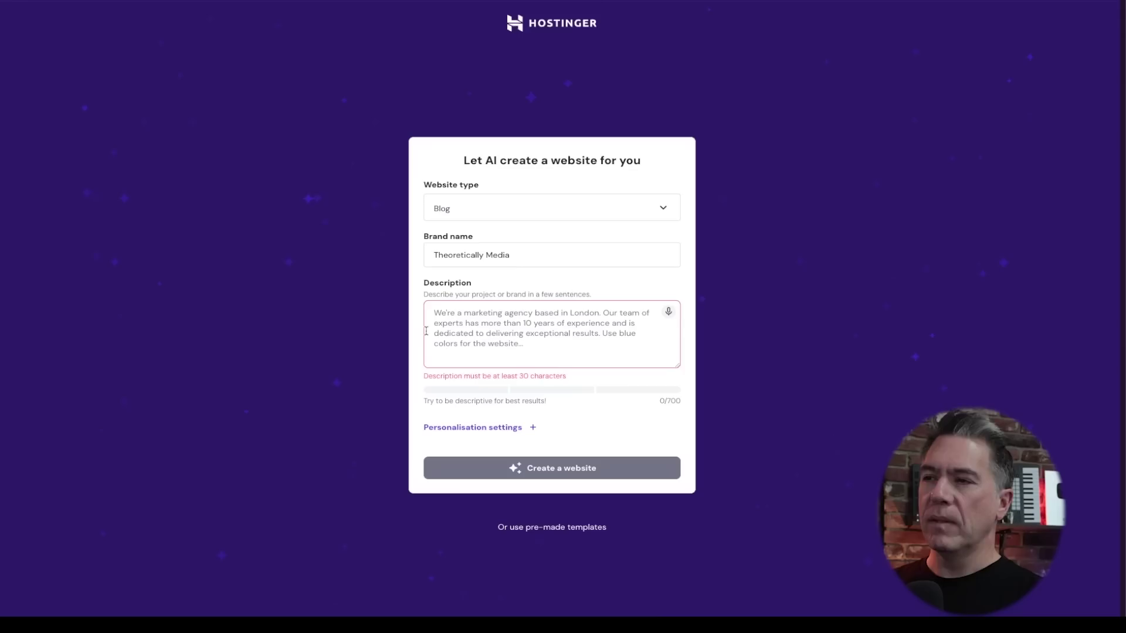
{"action": "left_click", "coordinate": [515, 327]}
{"action": "key", "text": "ctrl+v"}
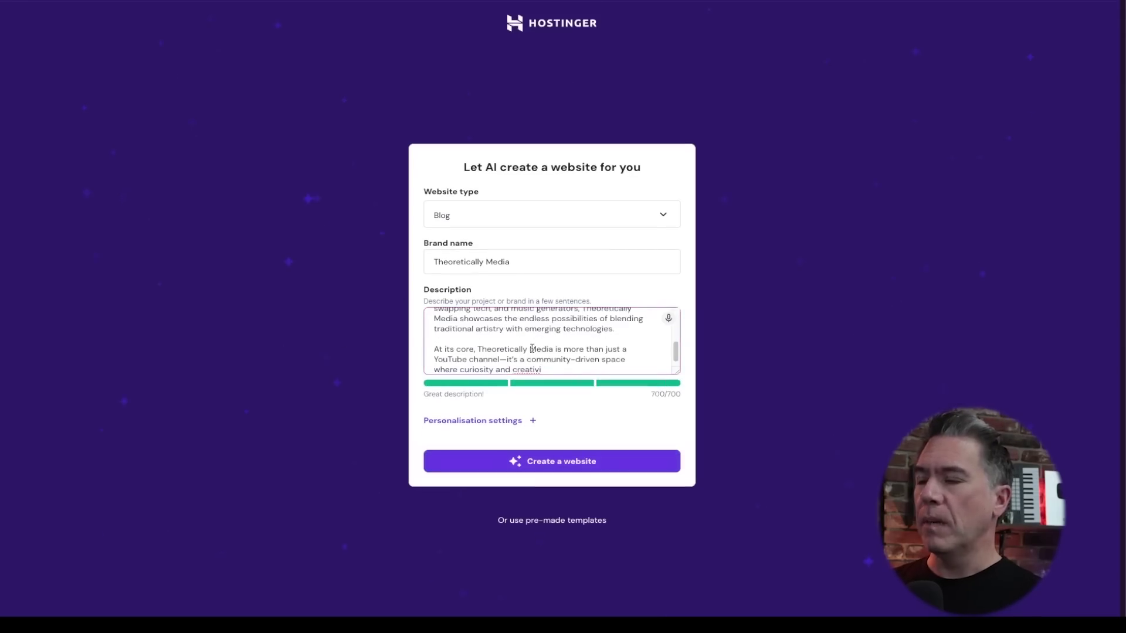
Scroll through the generated Theoretically Media blog preview, then switch to editing the site.
{"action": "scroll", "coordinate": [531, 349], "scroll_direction": "up", "scroll_amount": 5}
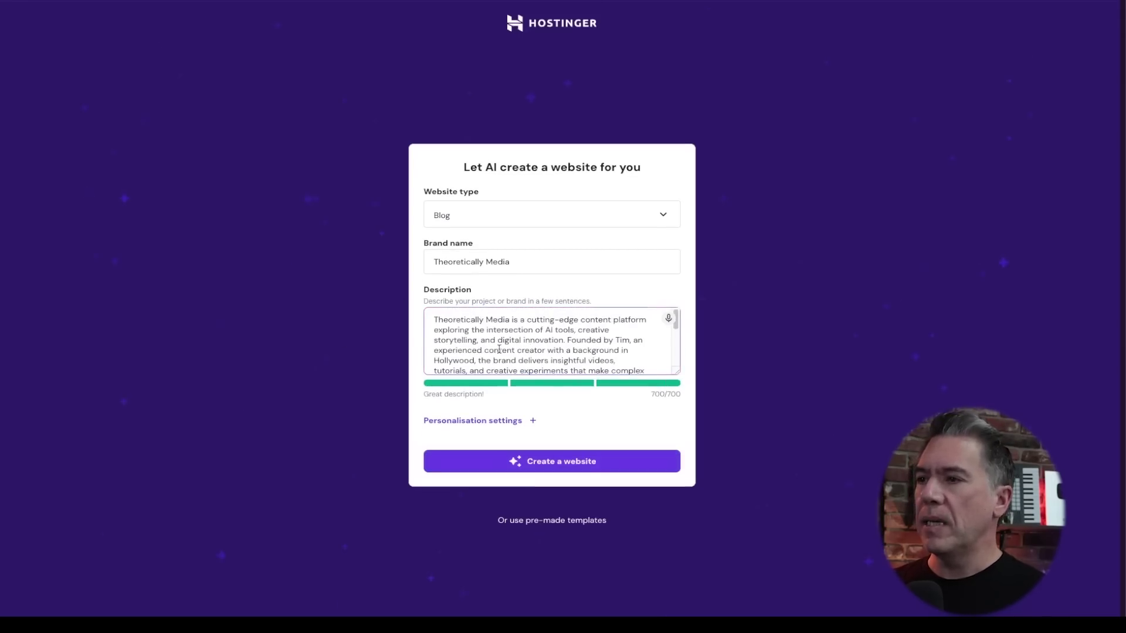
{"action": "scroll", "coordinate": [498, 349], "scroll_direction": "down", "scroll_amount": 5}
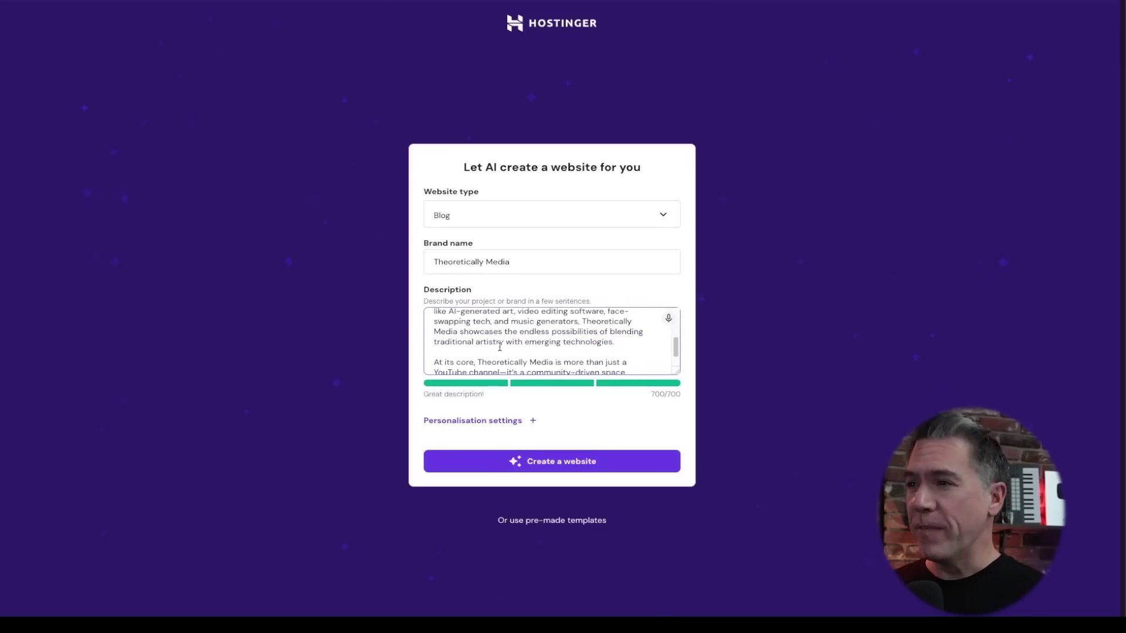
{"action": "scroll", "coordinate": [499, 346], "scroll_direction": "down", "scroll_amount": 1}
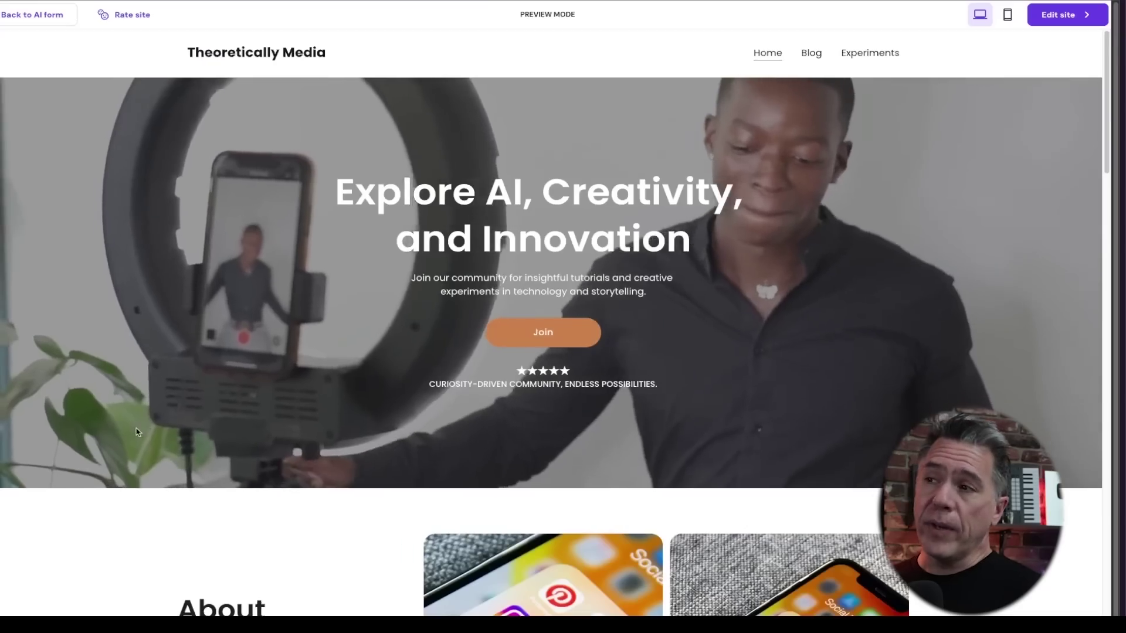
{"action": "scroll", "coordinate": [133, 434], "scroll_direction": "down", "scroll_amount": 15}
{"action": "scroll", "coordinate": [133, 439], "scroll_direction": "down", "scroll_amount": 4}
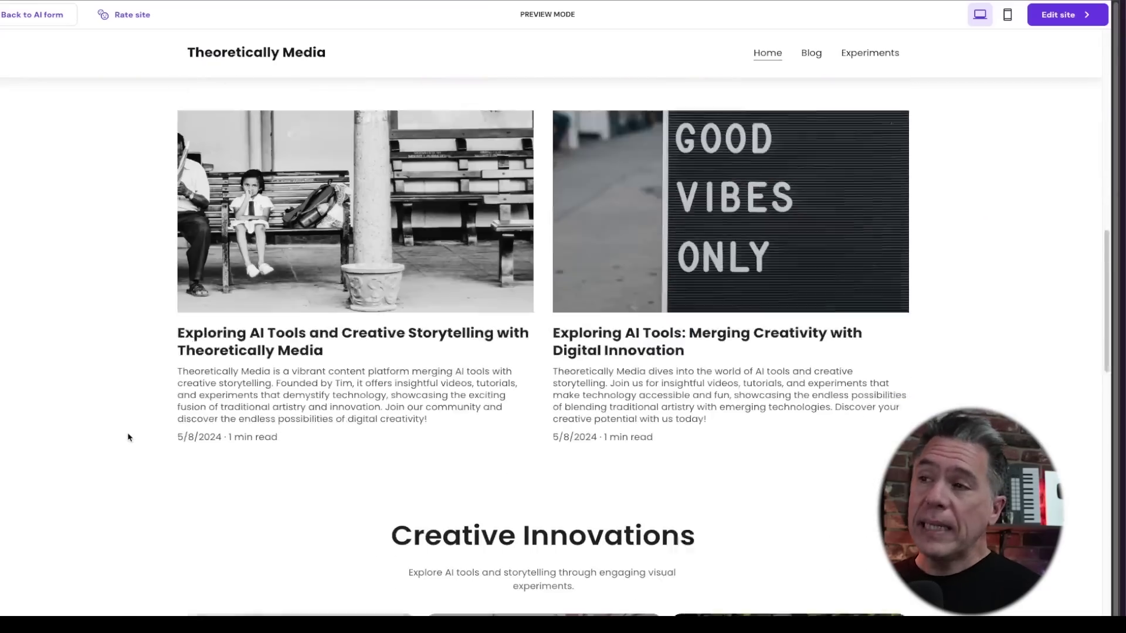
{"action": "scroll", "coordinate": [128, 437], "scroll_direction": "down", "scroll_amount": 6}
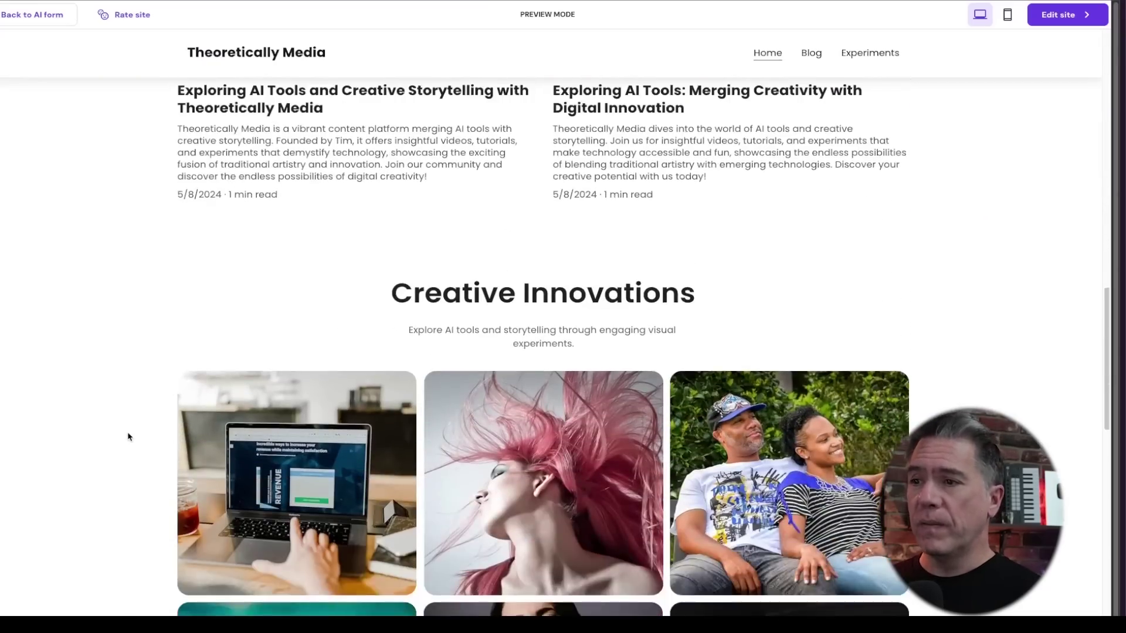
{"action": "scroll", "coordinate": [102, 409], "scroll_direction": "down", "scroll_amount": 10}
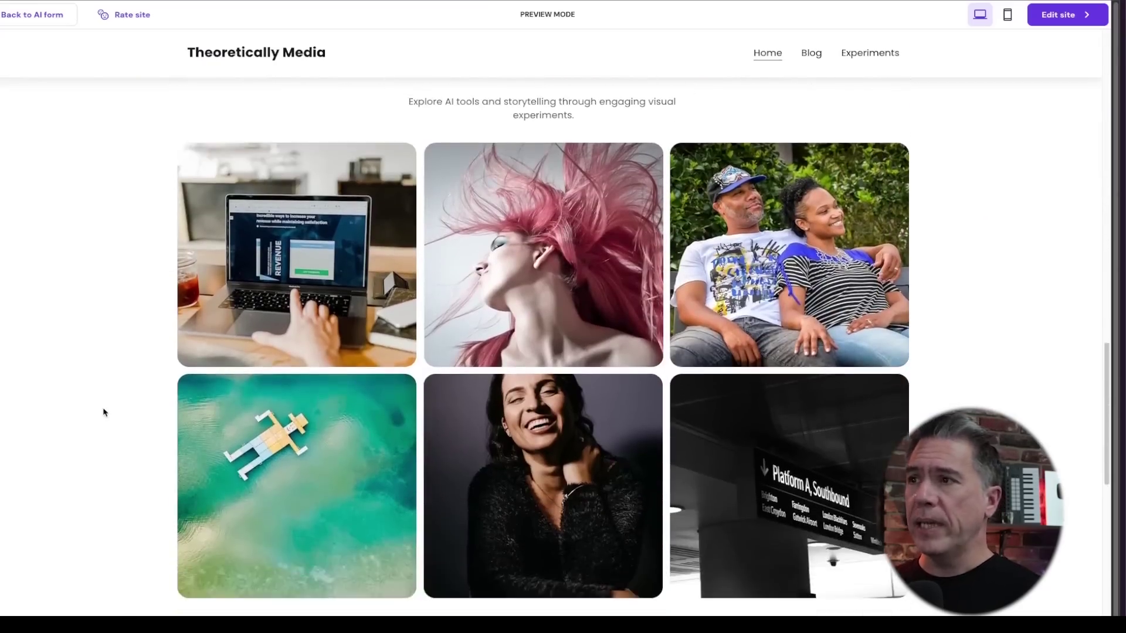
{"action": "scroll", "coordinate": [352, 293], "scroll_direction": "up", "scroll_amount": 20}
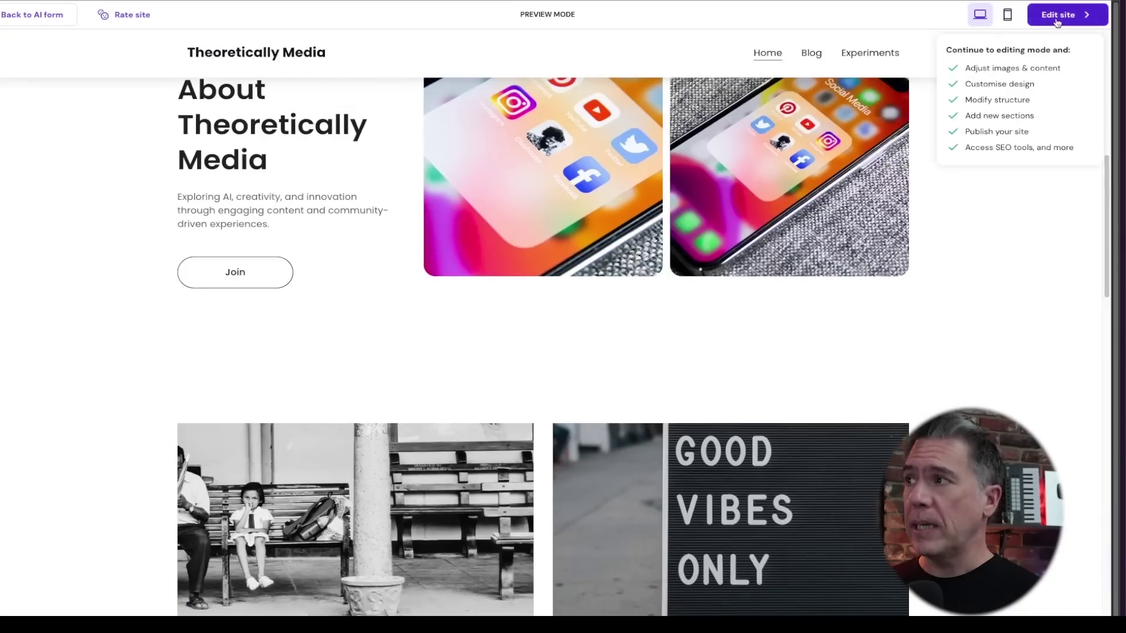
{"action": "left_click", "coordinate": [1067, 15]}
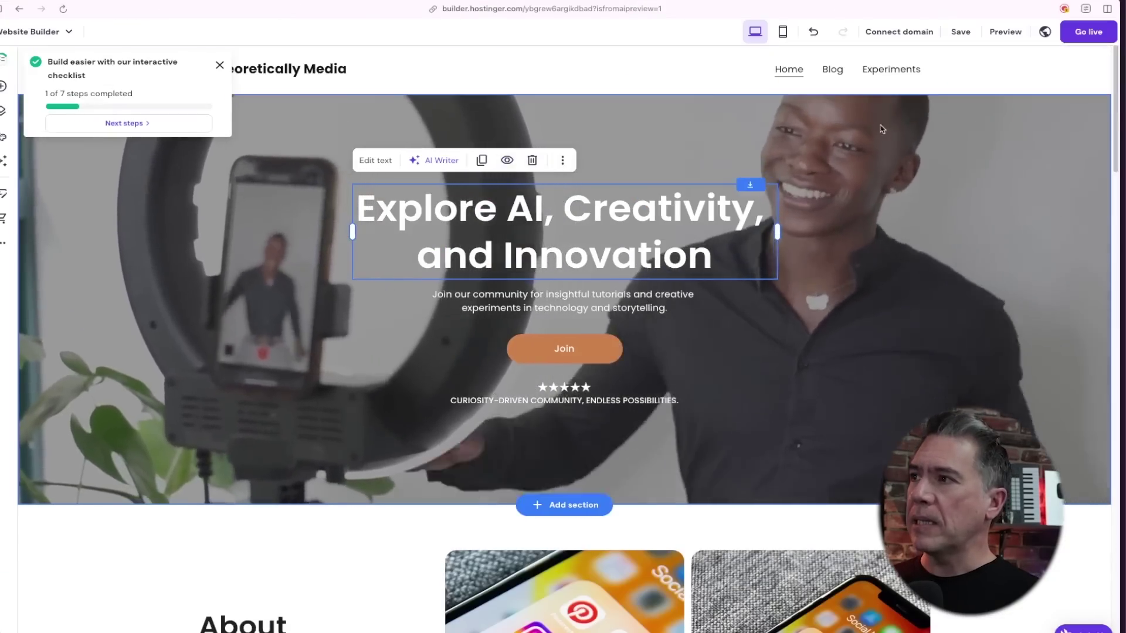
Generate a new hero image from the prompt 'a man', then select the hero heading and subtitle.
{"action": "left_click", "coordinate": [762, 126]}
{"action": "left_click", "coordinate": [876, 120]}
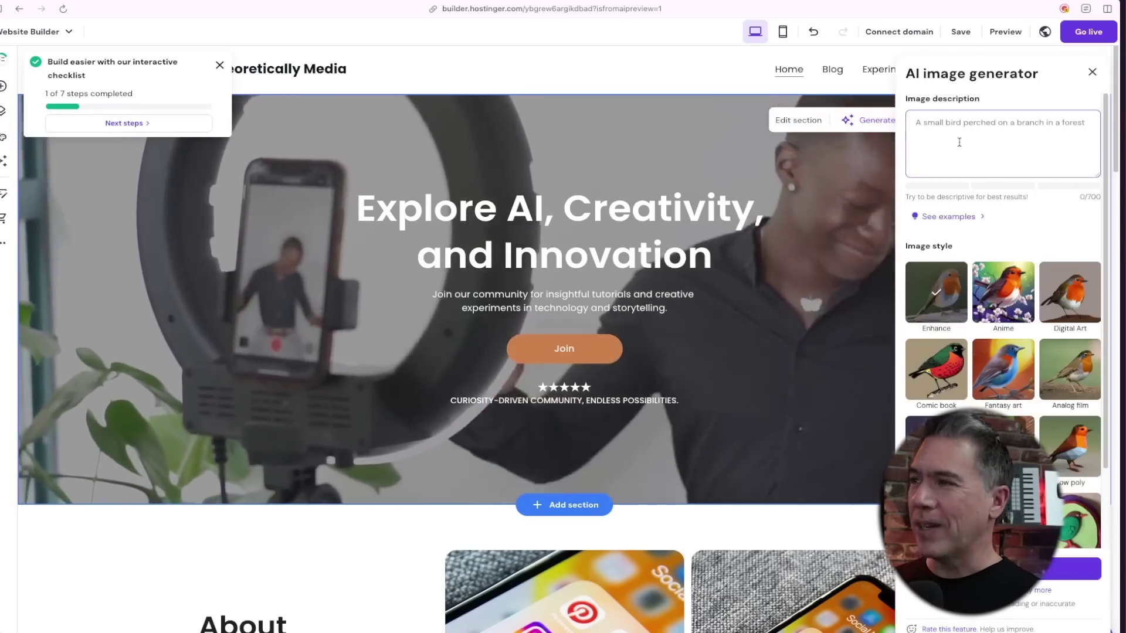
{"action": "type", "text": "a man"}
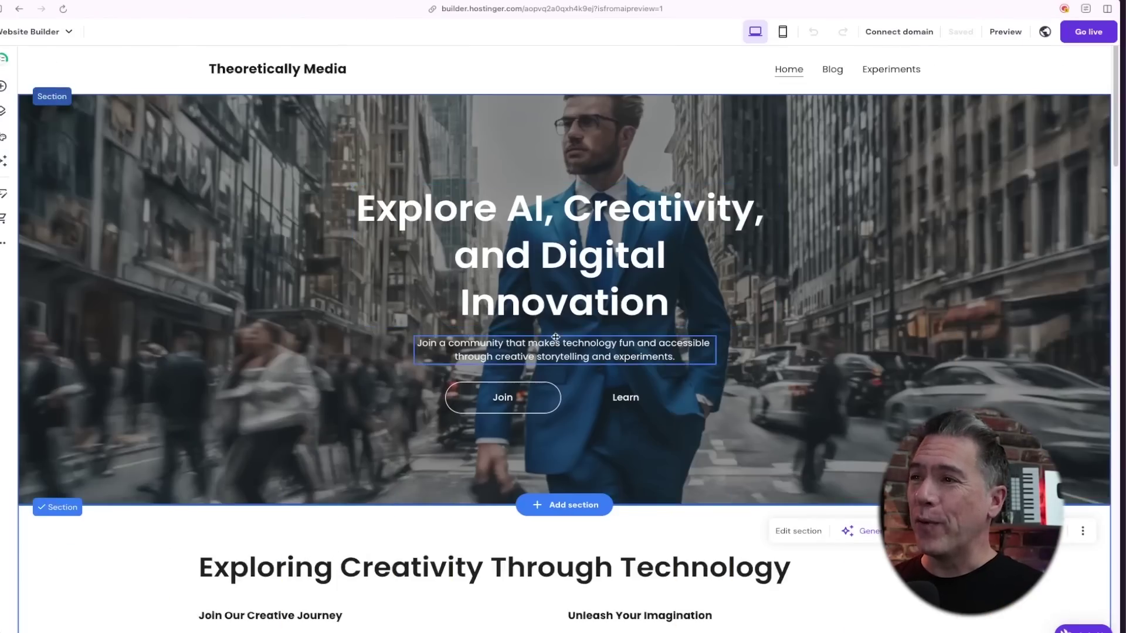
{"action": "left_click", "coordinate": [416, 225]}
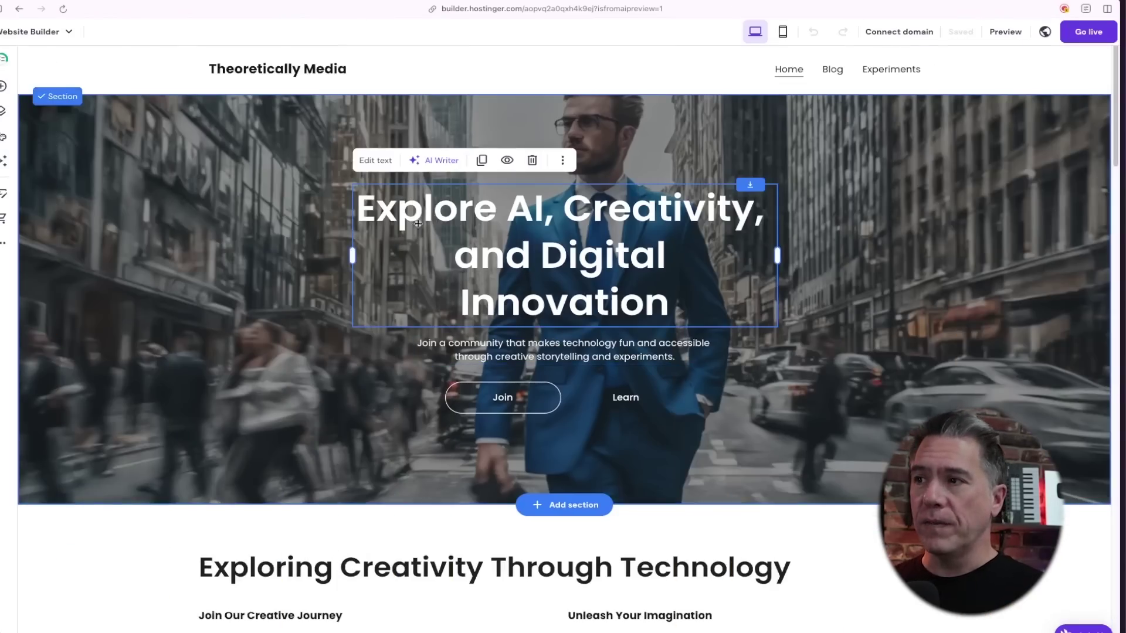
{"action": "left_click", "coordinate": [506, 352]}
Select the paragraph about Theoretically Media and bring up the AI tools menu.
{"action": "scroll", "coordinate": [233, 437], "scroll_direction": "down", "scroll_amount": 5}
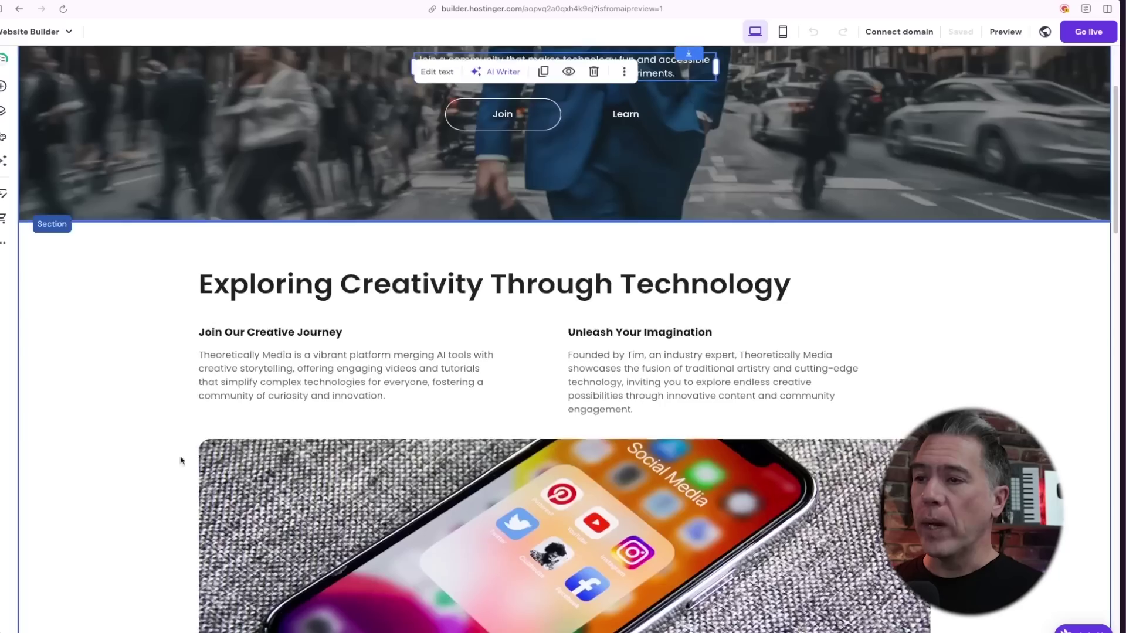
{"action": "left_click", "coordinate": [255, 379]}
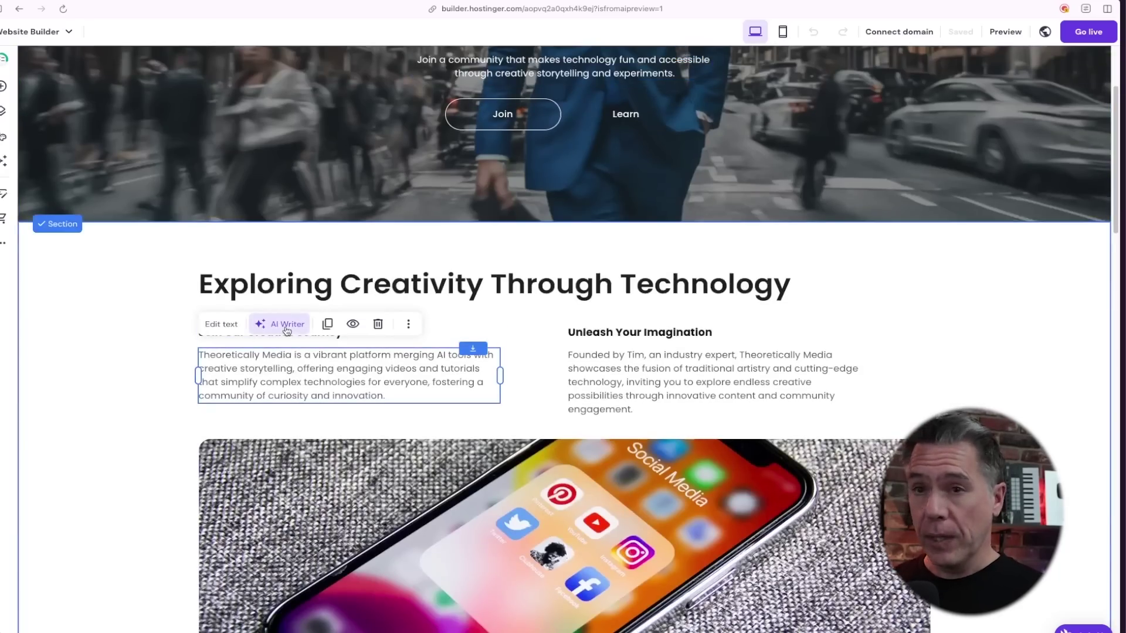
{"action": "left_click", "coordinate": [3, 160]}
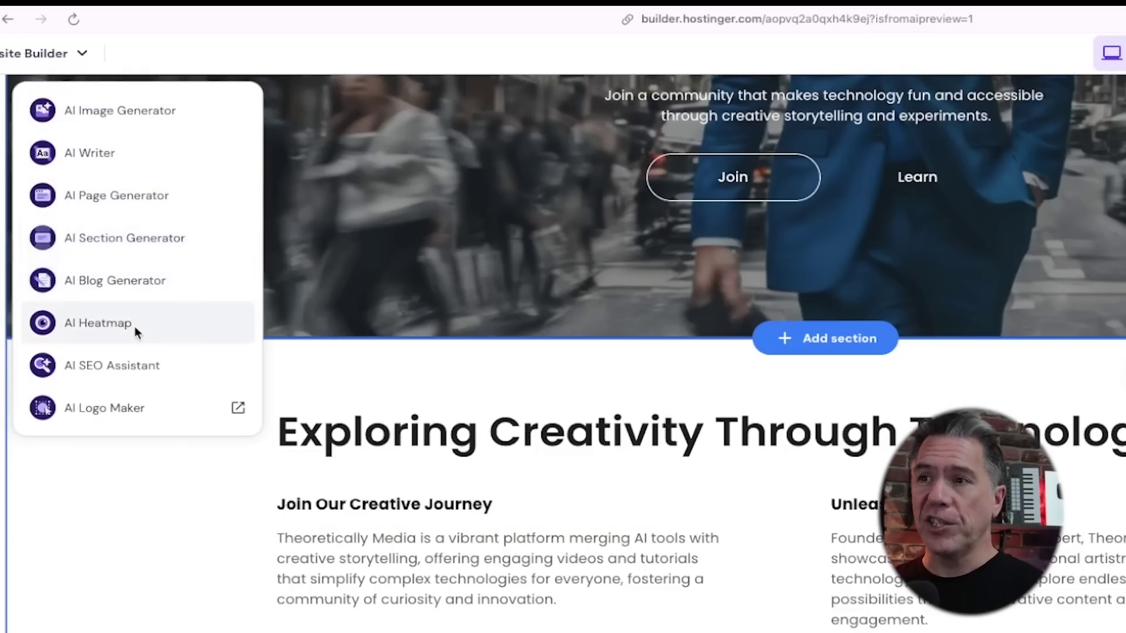
Run AI Heatmap and scroll through the page's attention overlay section by section.
{"action": "left_click", "coordinate": [85, 324]}
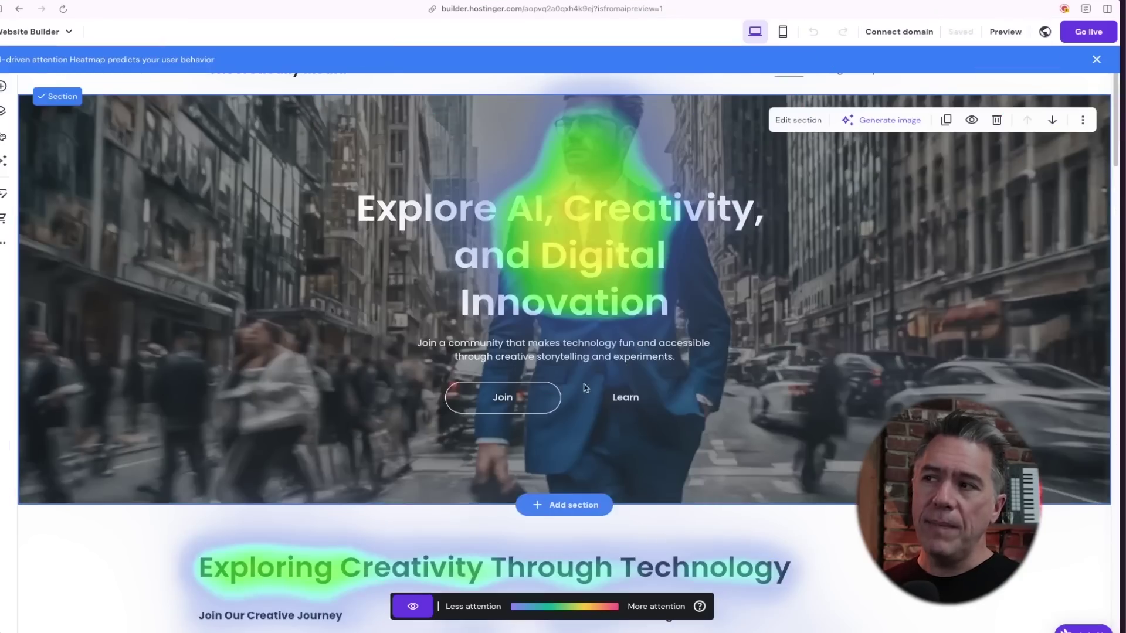
{"action": "scroll", "coordinate": [109, 490], "scroll_direction": "down", "scroll_amount": 5}
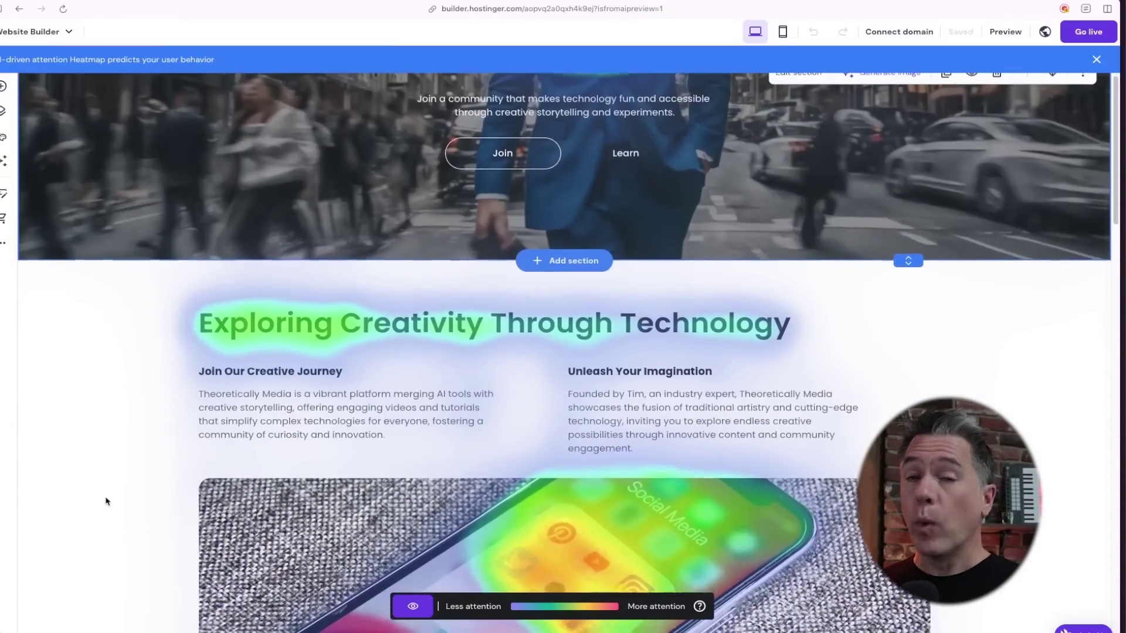
{"action": "scroll", "coordinate": [106, 501], "scroll_direction": "down", "scroll_amount": 4}
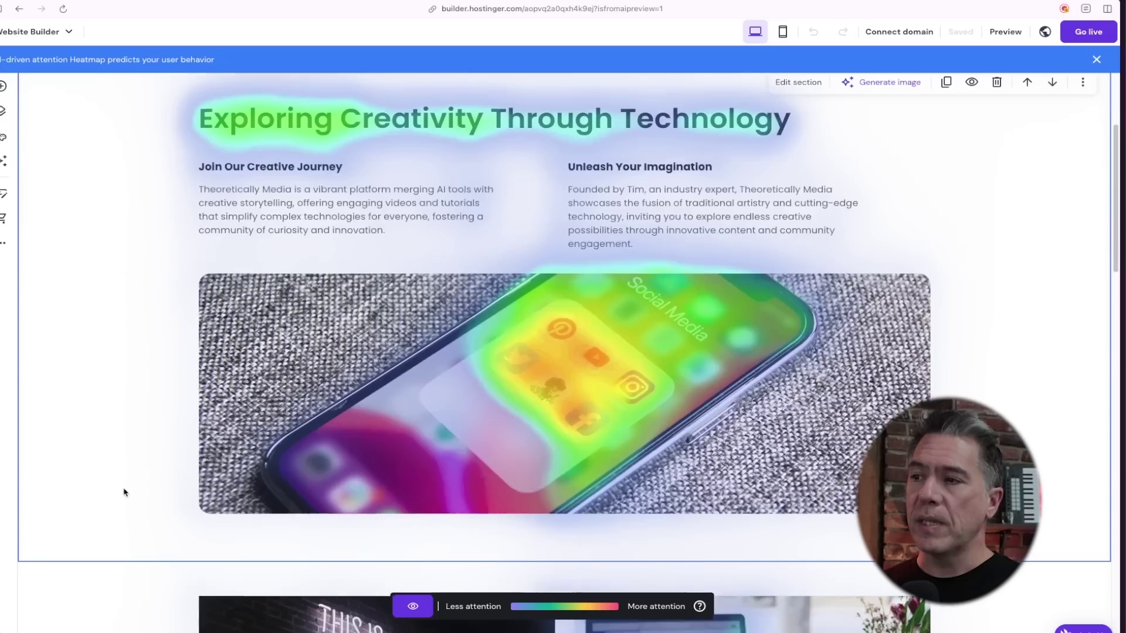
{"action": "scroll", "coordinate": [124, 492], "scroll_direction": "down", "scroll_amount": 8}
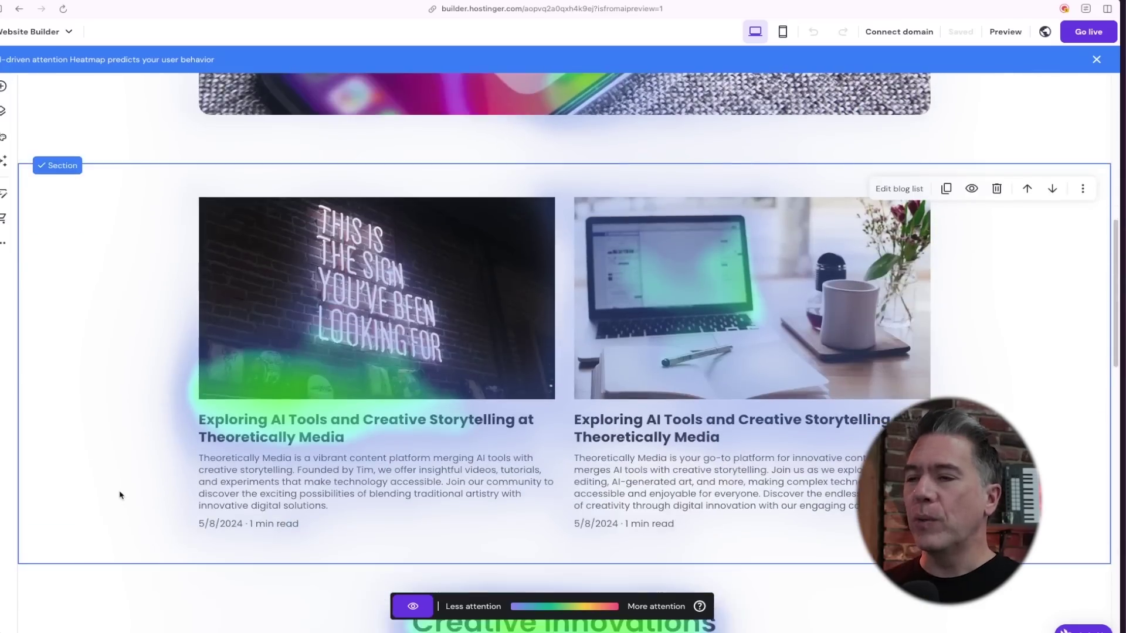
{"action": "scroll", "coordinate": [110, 487], "scroll_direction": "down", "scroll_amount": 7}
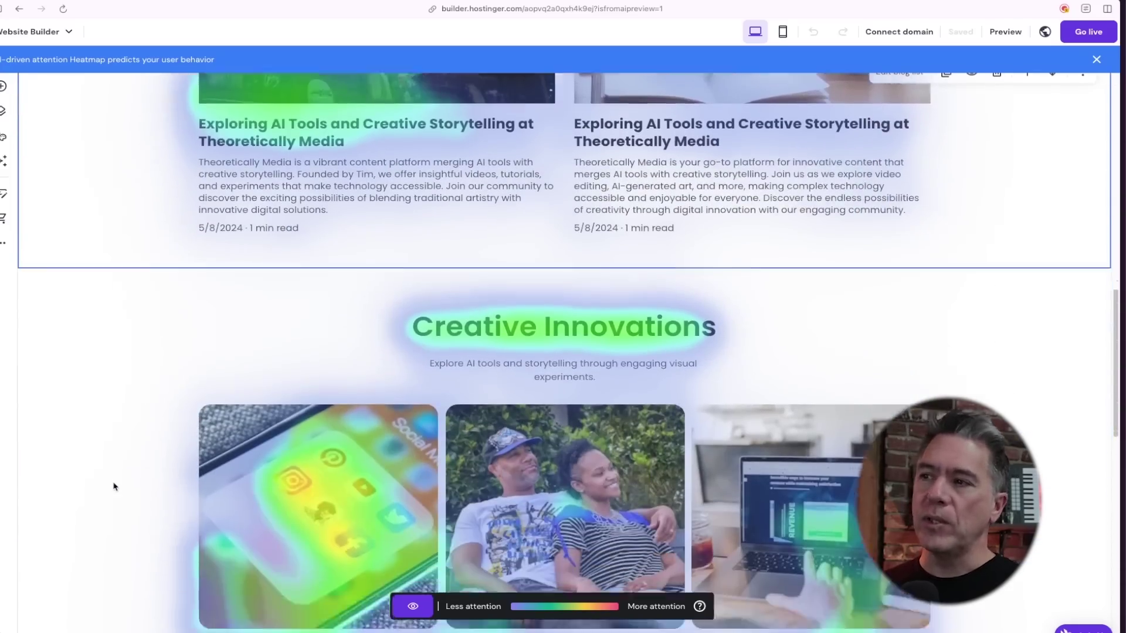
{"action": "scroll", "coordinate": [115, 486], "scroll_direction": "down", "scroll_amount": 2}
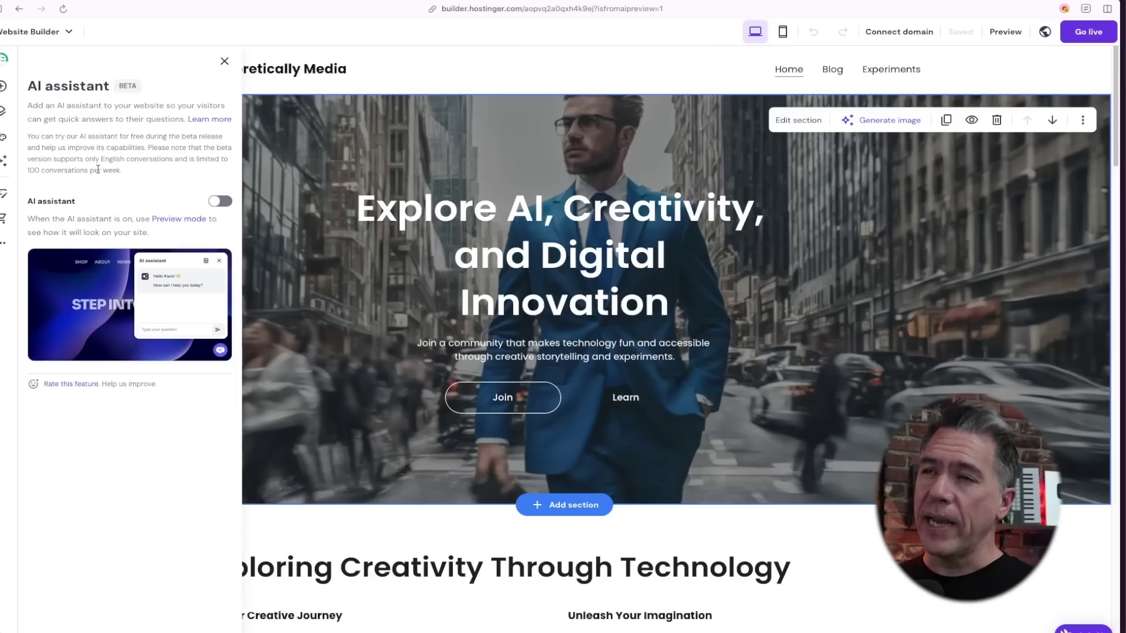
Switch on the AI assistant chatbot for site visitors.
{"action": "left_click", "coordinate": [216, 204]}
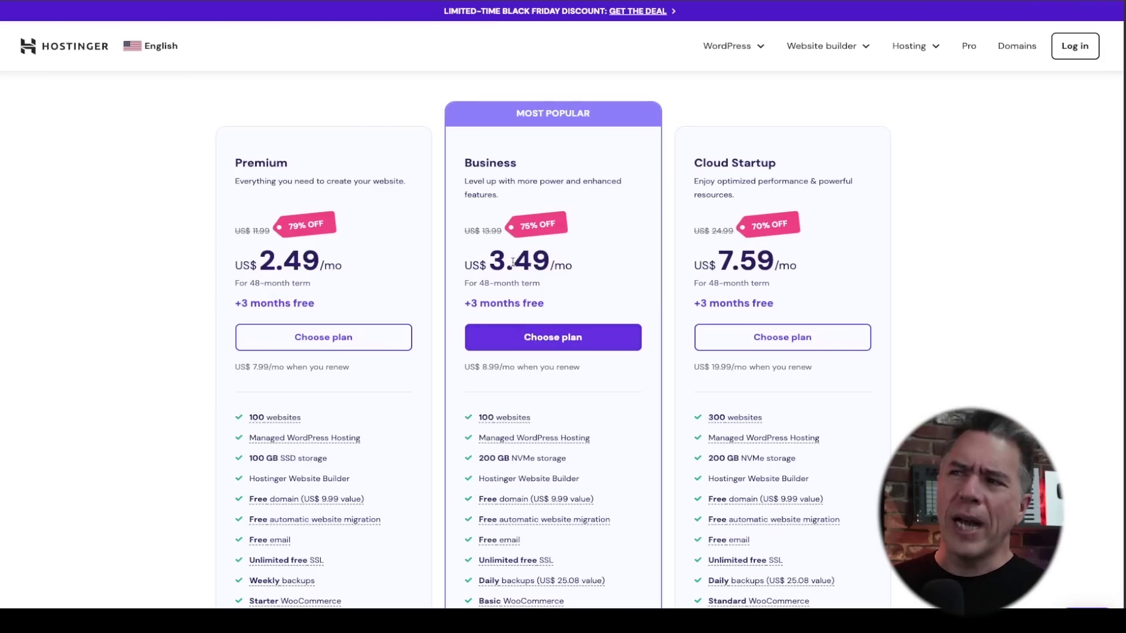
Choose the Business hosting plan with the 48-month billing period.
{"action": "left_click", "coordinate": [545, 347]}
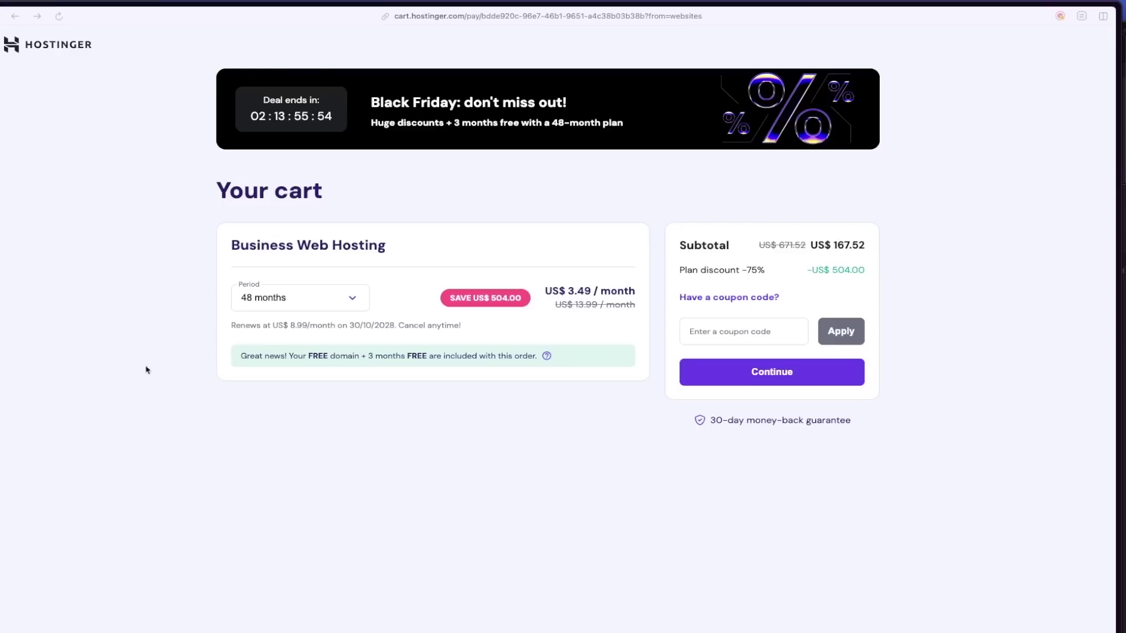
{"action": "left_click", "coordinate": [347, 299]}
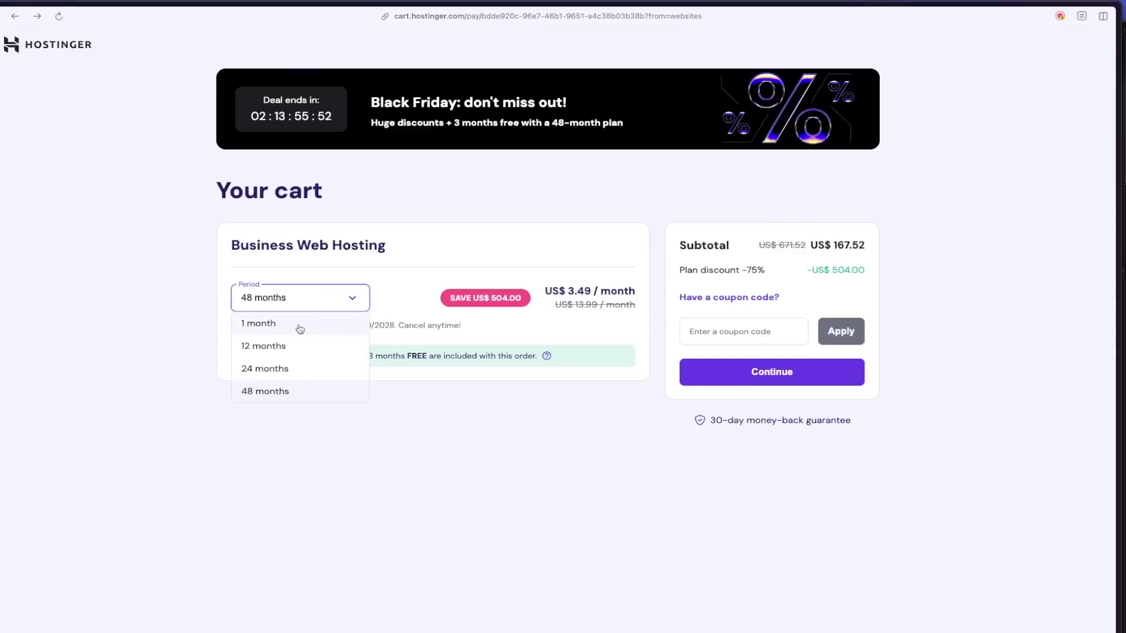
{"action": "left_click", "coordinate": [282, 395]}
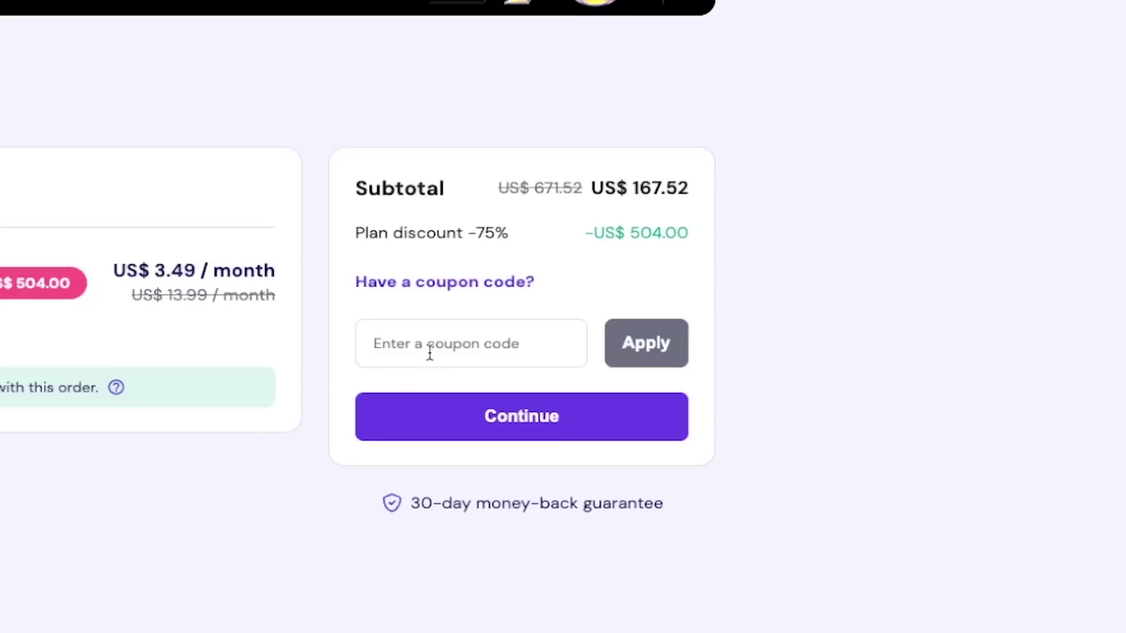
Apply the coupon code THEORETICALLY to the cart.
{"action": "left_click", "coordinate": [429, 349]}
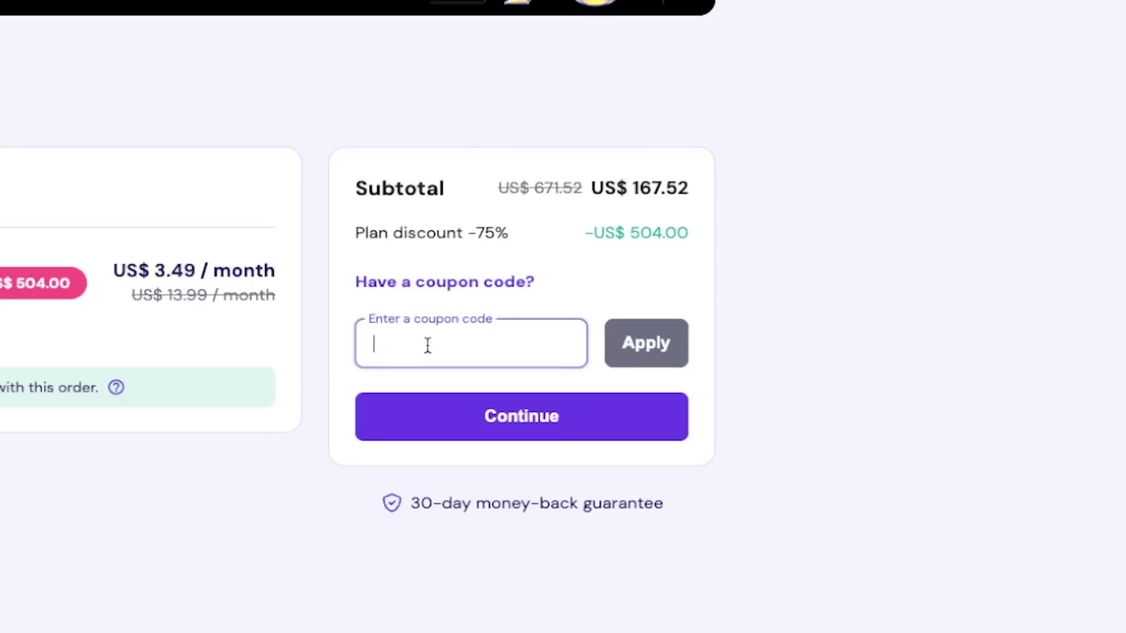
{"action": "type", "text": "THEO"}
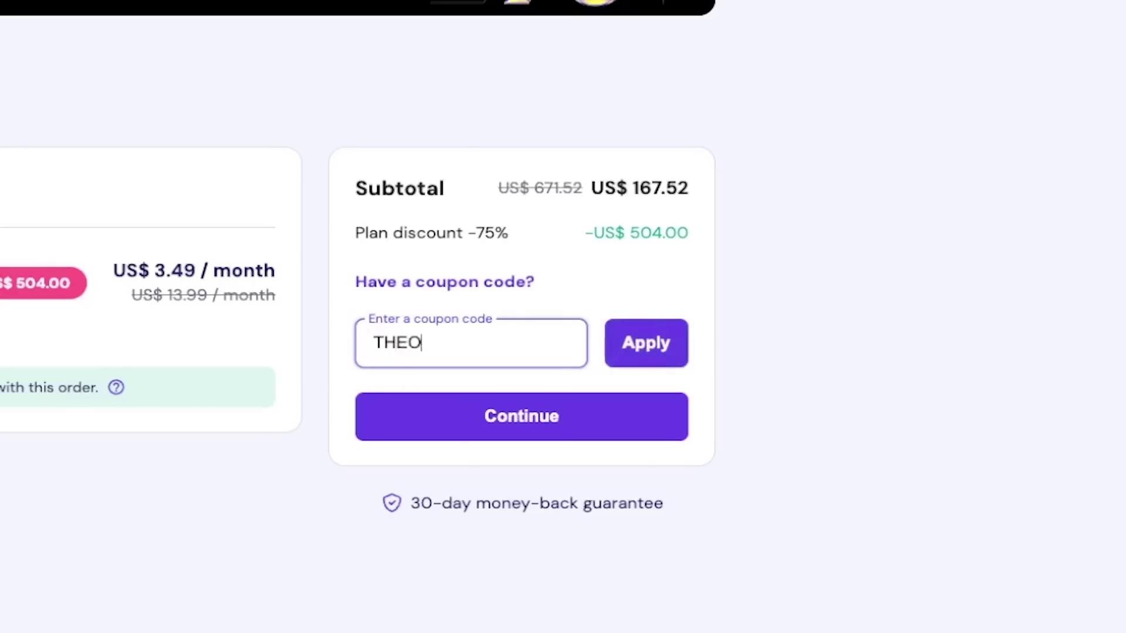
{"action": "type", "text": "RETICALLY"}
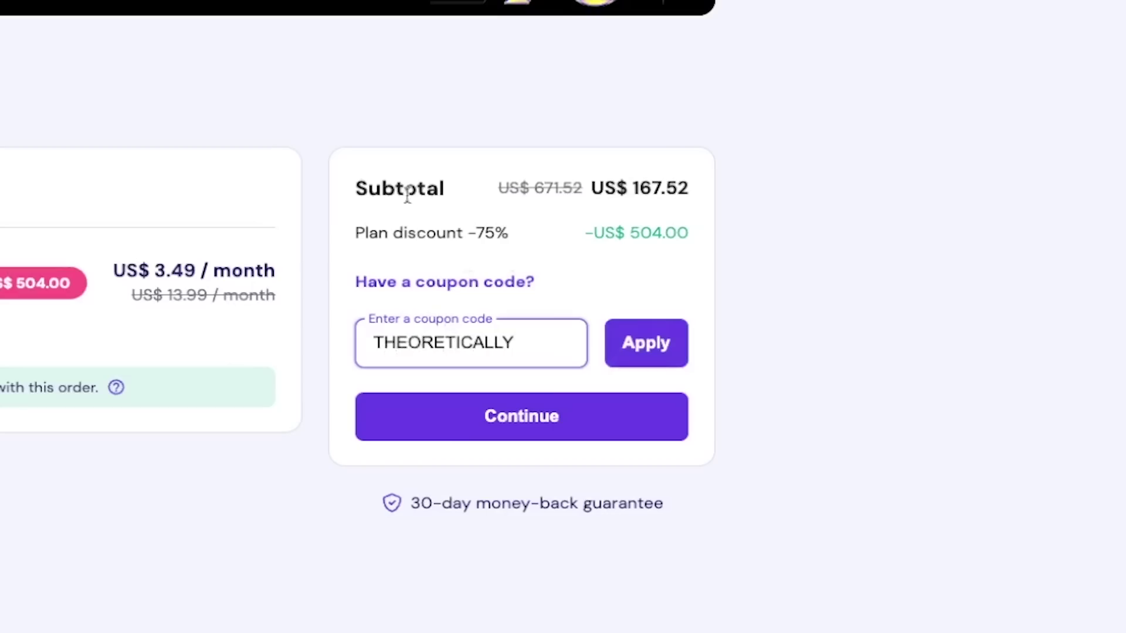
{"action": "left_click", "coordinate": [666, 357]}
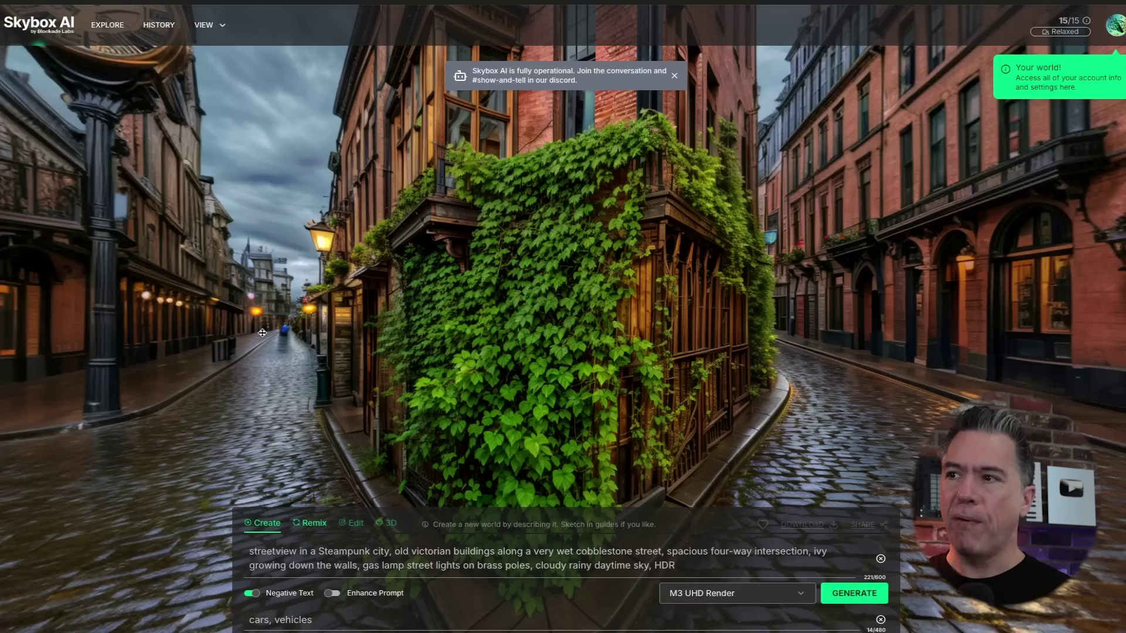
{"action": "left_click_drag", "start_coordinate": [550, 347], "coordinate": [880, 384]}
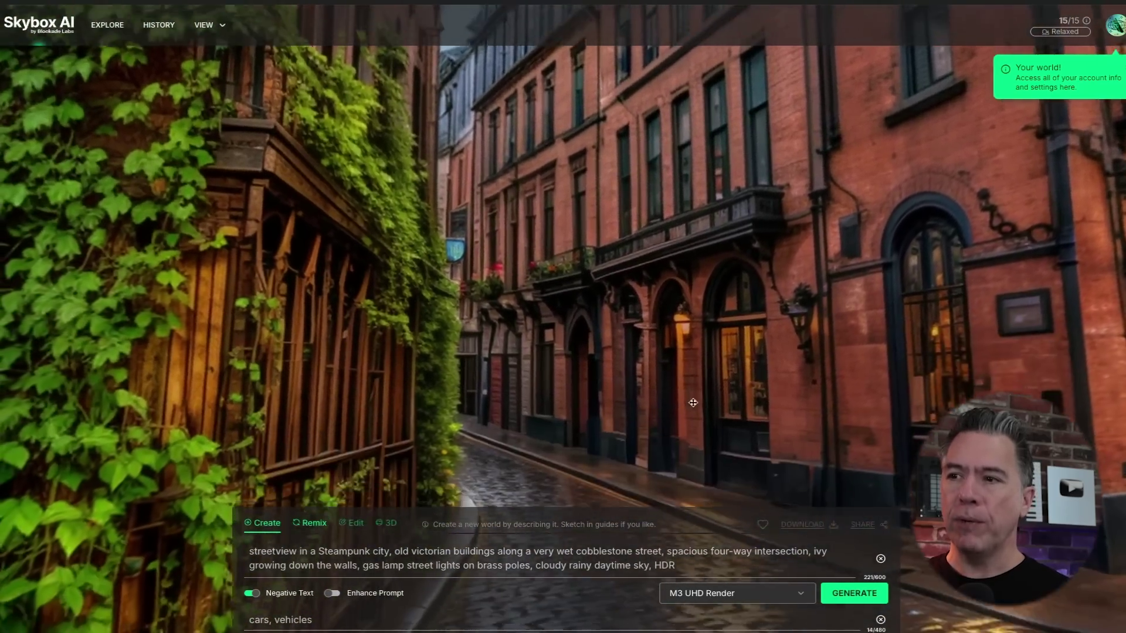
{"action": "left_click_drag", "start_coordinate": [693, 402], "coordinate": [755, 395]}
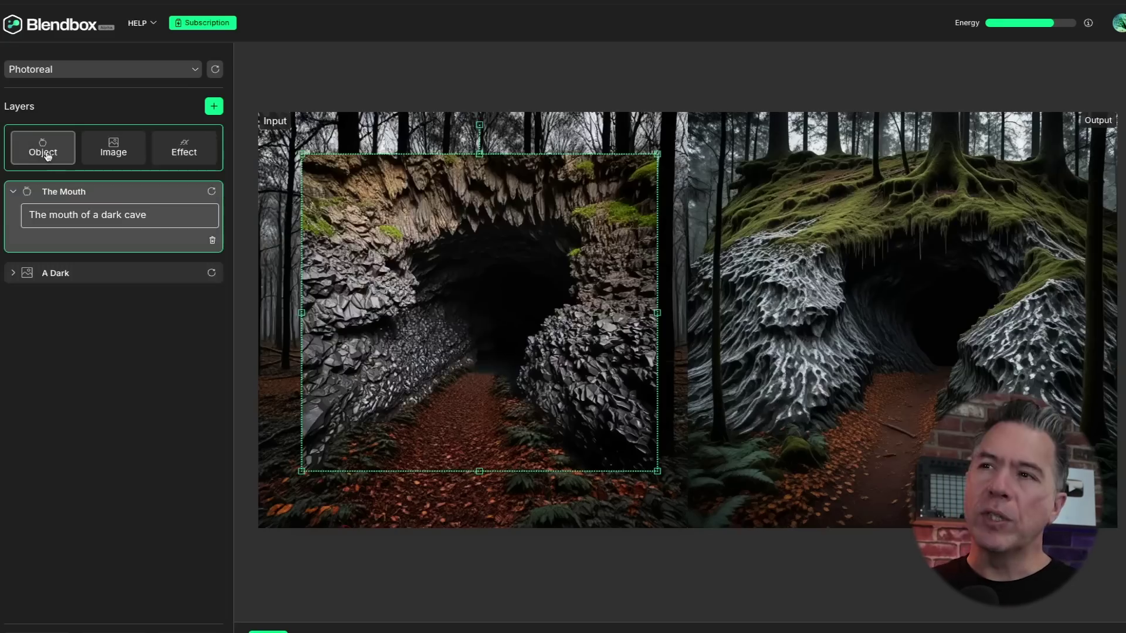
Add a new Object layer, reveal The Mouth's prompt, and reselect the new layer on the canvas.
{"action": "left_click", "coordinate": [43, 146]}
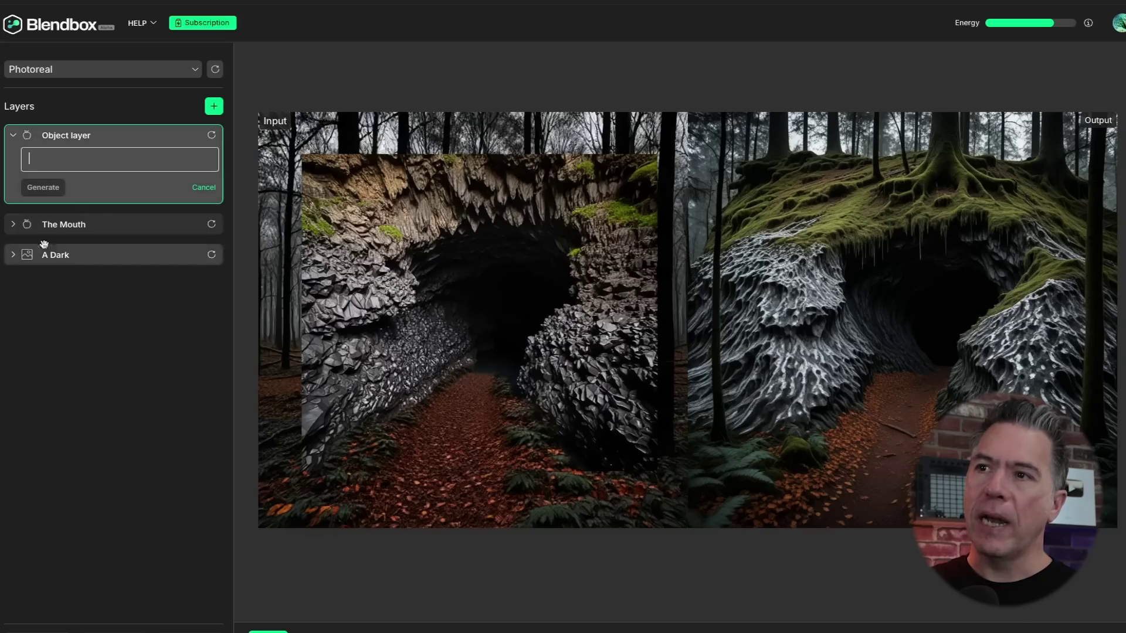
{"action": "left_click", "coordinate": [13, 228]}
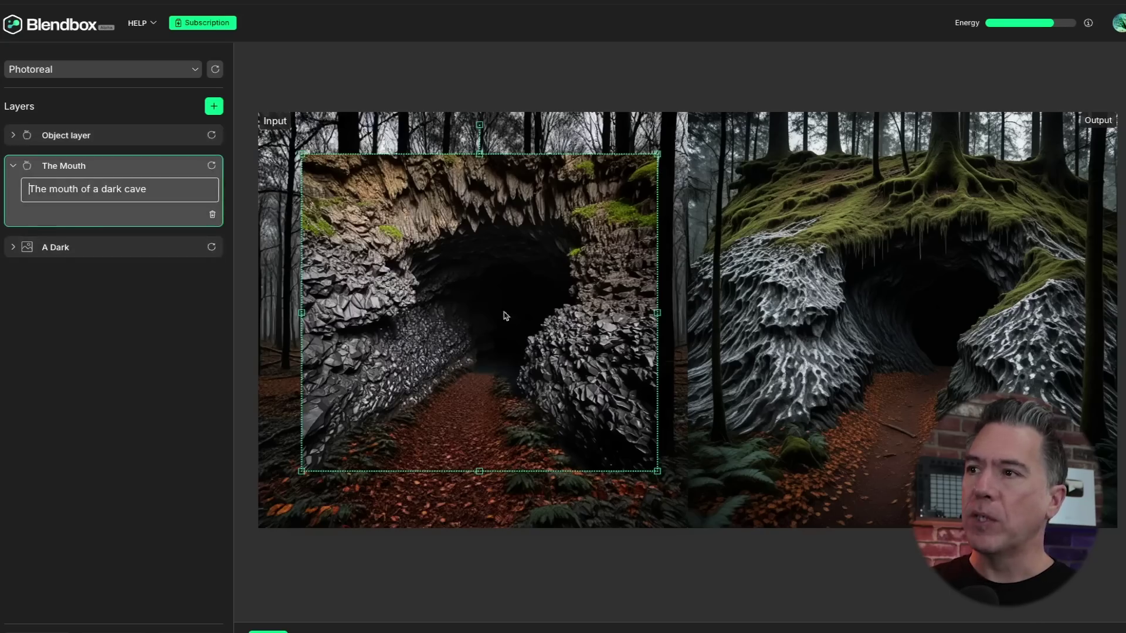
{"action": "left_click", "coordinate": [477, 299]}
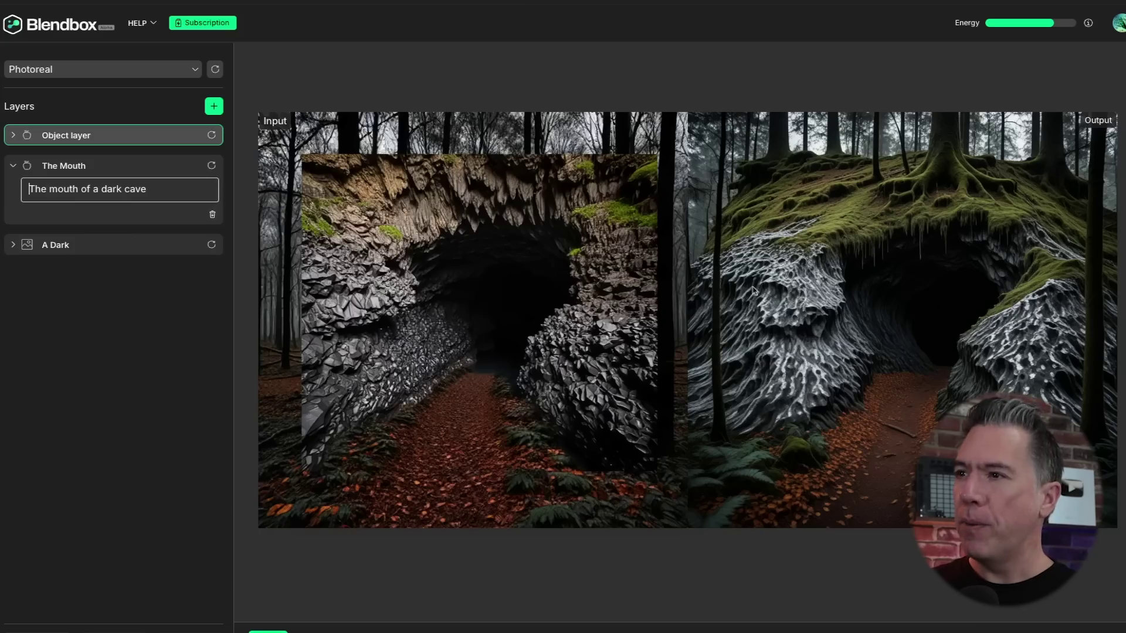
{"action": "left_click", "coordinate": [413, 312]}
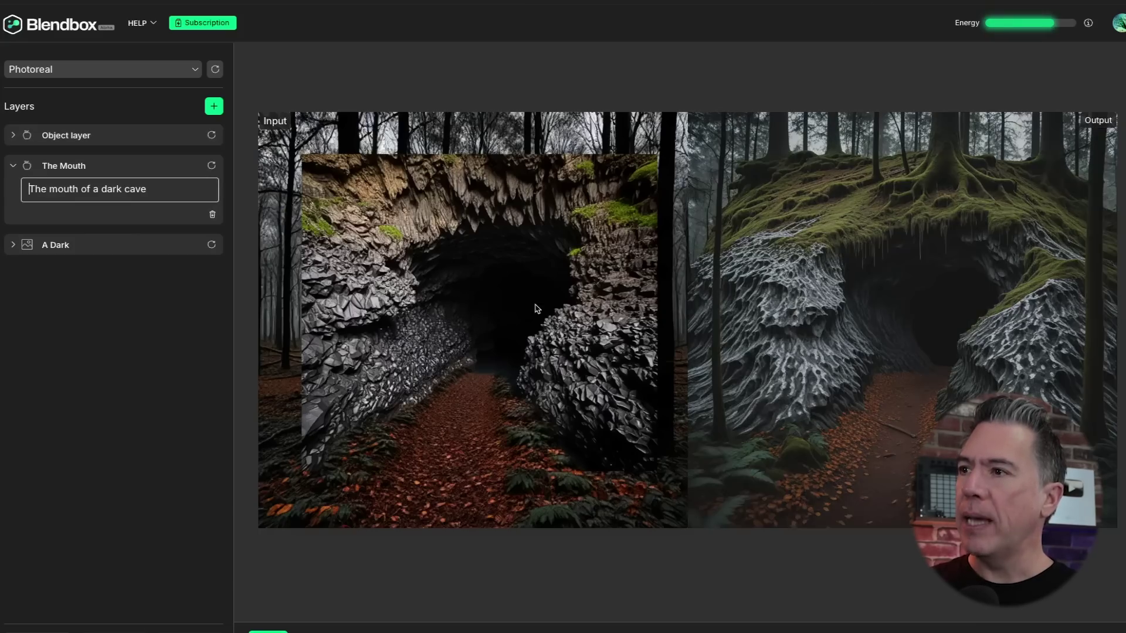
{"action": "left_click", "coordinate": [535, 308]}
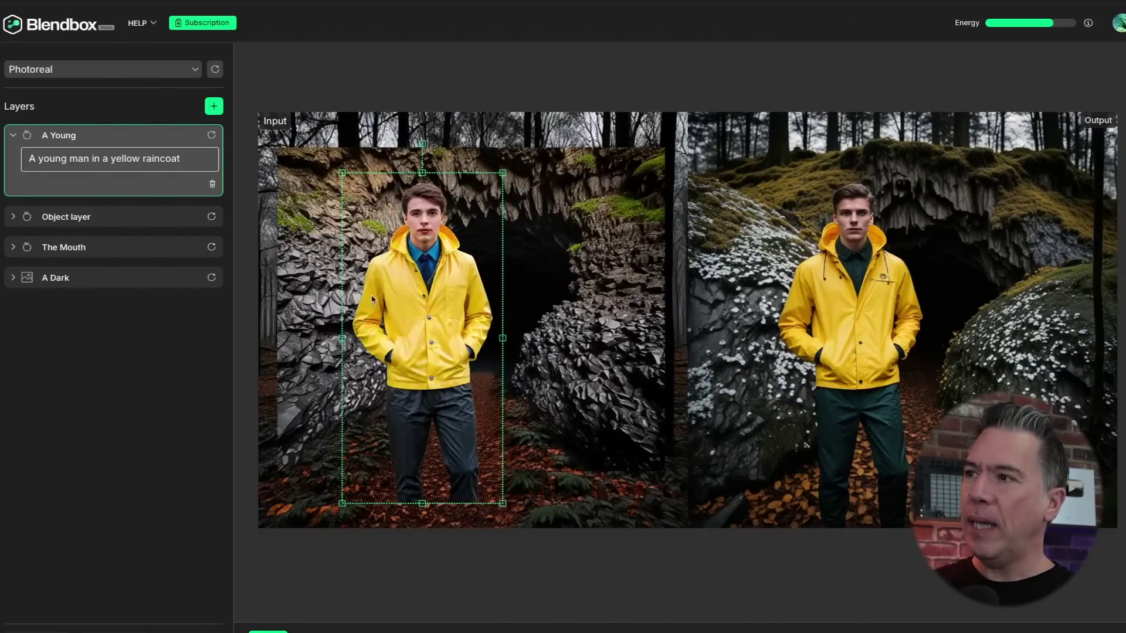
Add ', facing away from camera' to the raincoat man's prompt, then move him up and shrink him.
{"action": "left_click", "coordinate": [179, 160]}
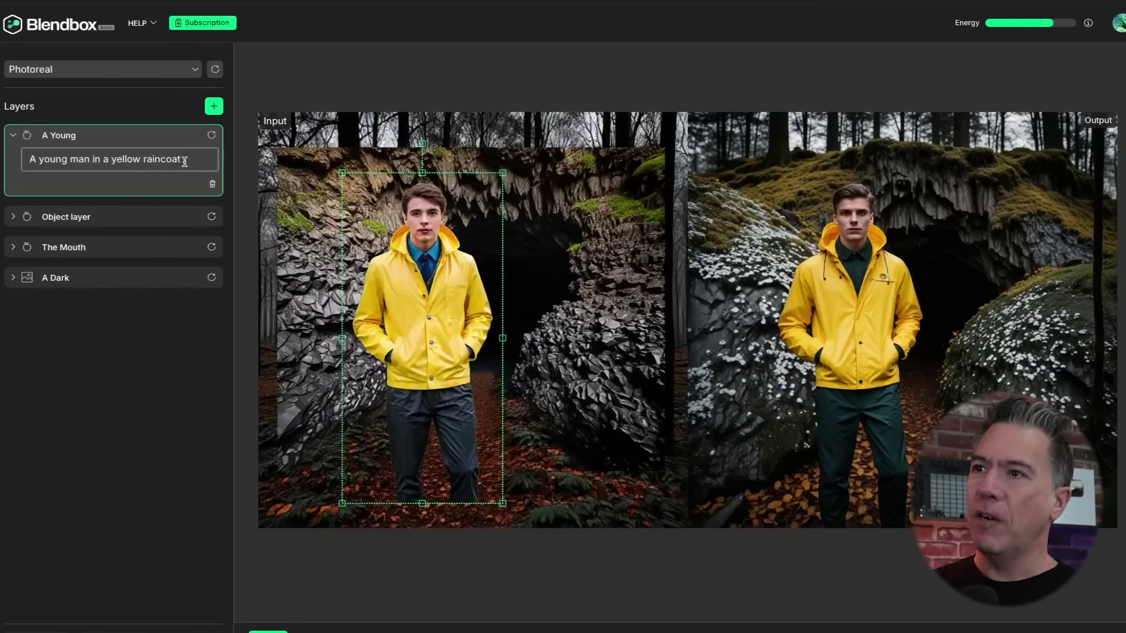
{"action": "type", "text": ", "}
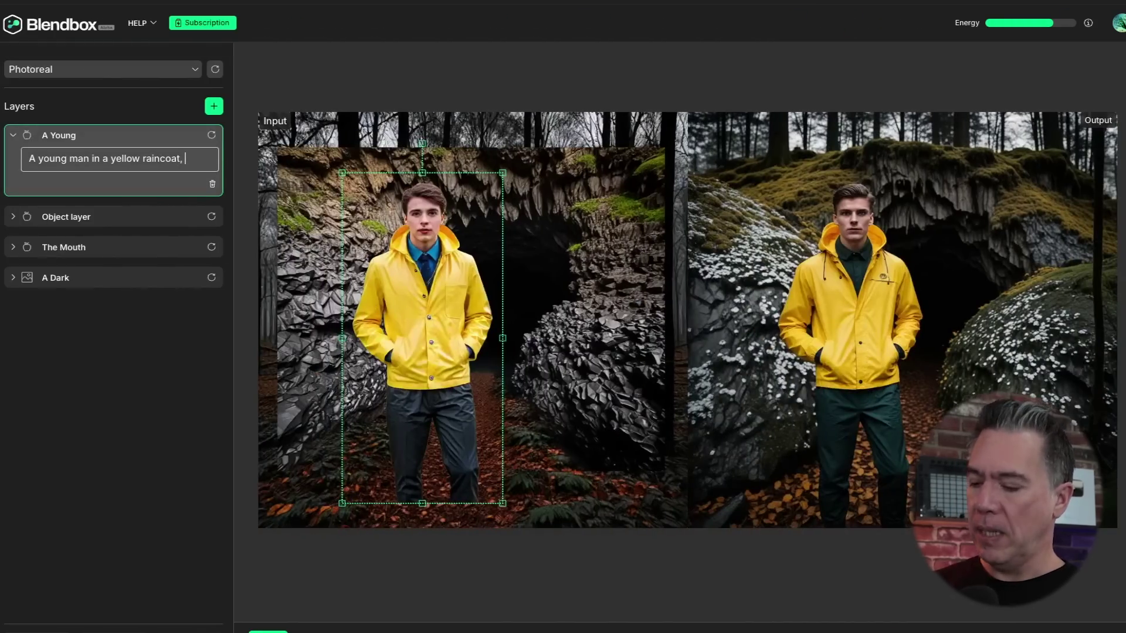
{"action": "type", "text": "facing away from camera"}
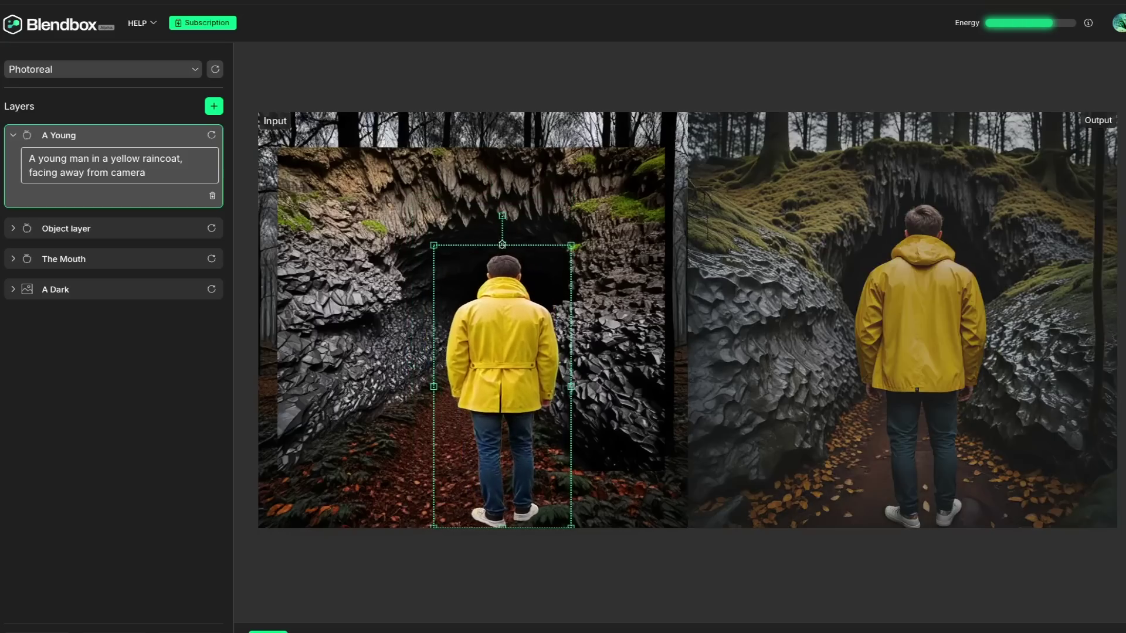
{"action": "left_click_drag", "start_coordinate": [501, 244], "coordinate": [501, 219]}
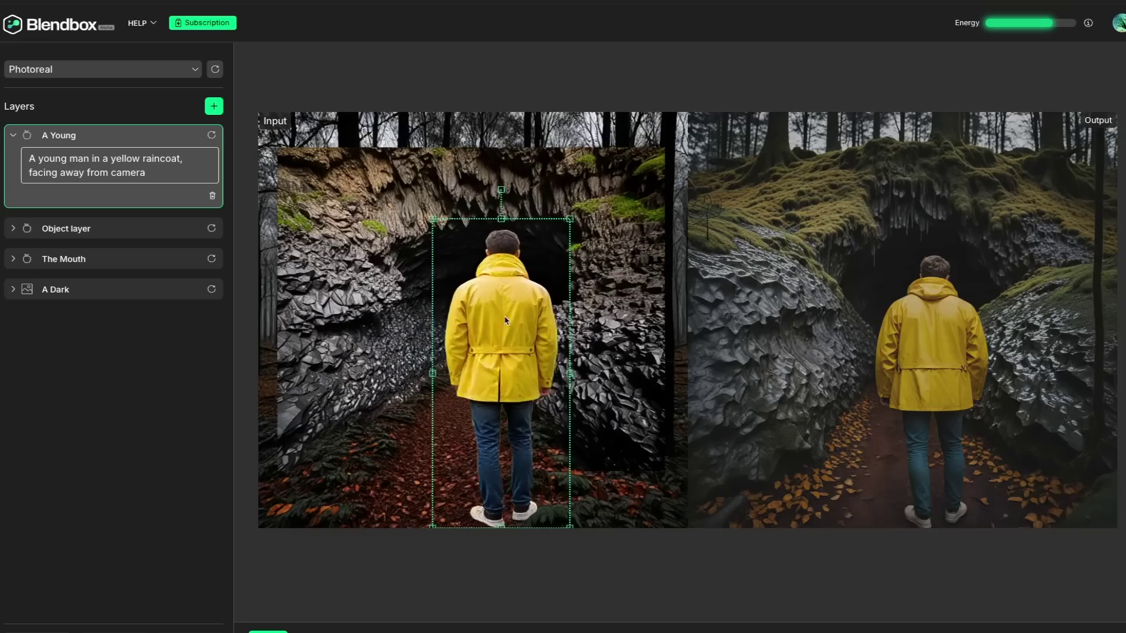
{"action": "left_click_drag", "start_coordinate": [506, 320], "coordinate": [505, 291]}
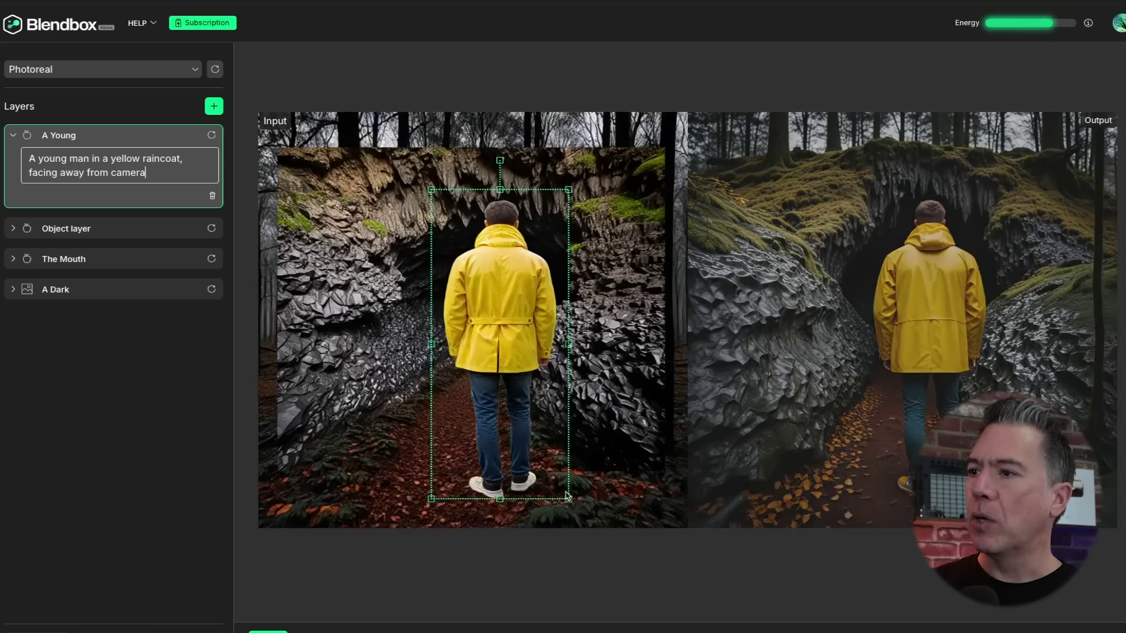
{"action": "left_click_drag", "start_coordinate": [567, 498], "coordinate": [543, 465]}
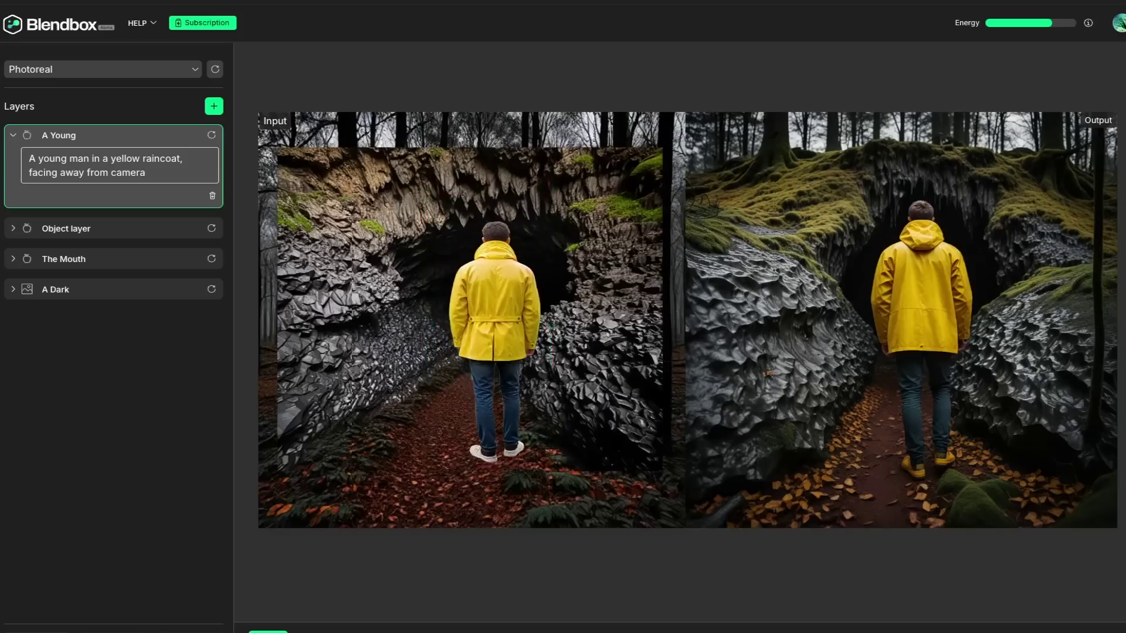
{"action": "left_click", "coordinate": [158, 69]}
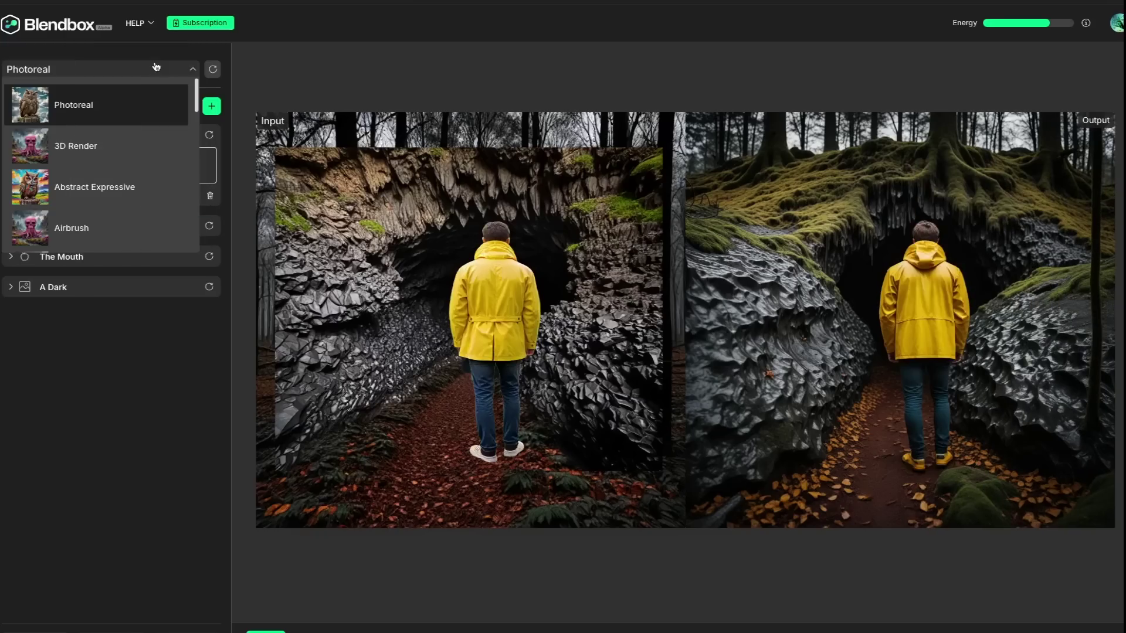
Try the 3D Render and Abstract Expressive styles, finishing with Psychedelic 2.
{"action": "left_click", "coordinate": [97, 148]}
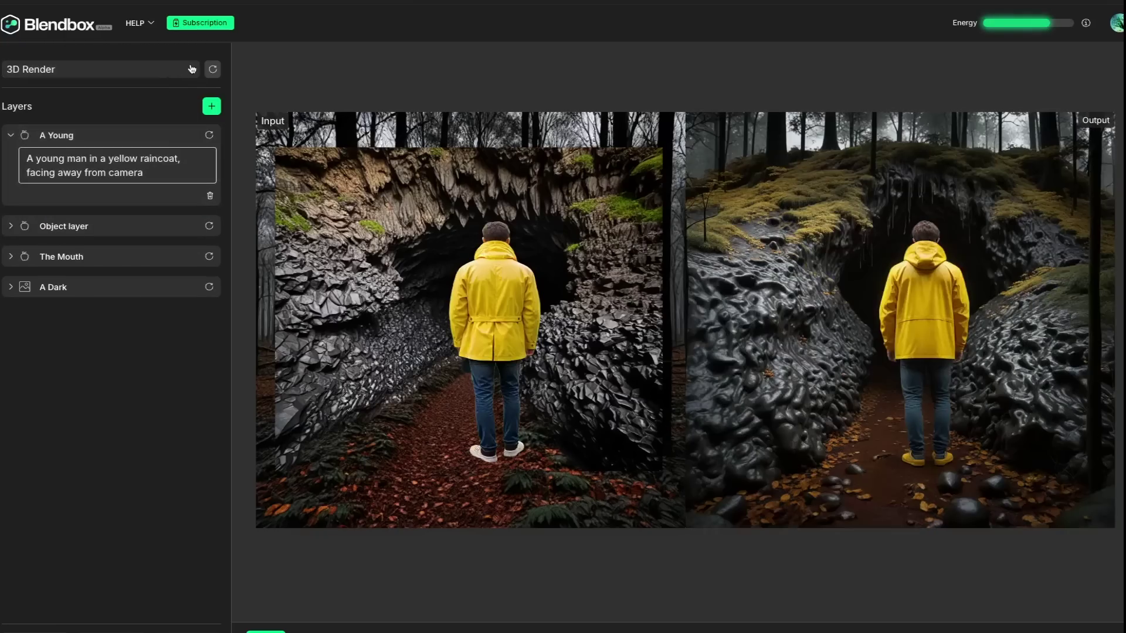
{"action": "left_click", "coordinate": [195, 72]}
{"action": "left_click", "coordinate": [88, 180]}
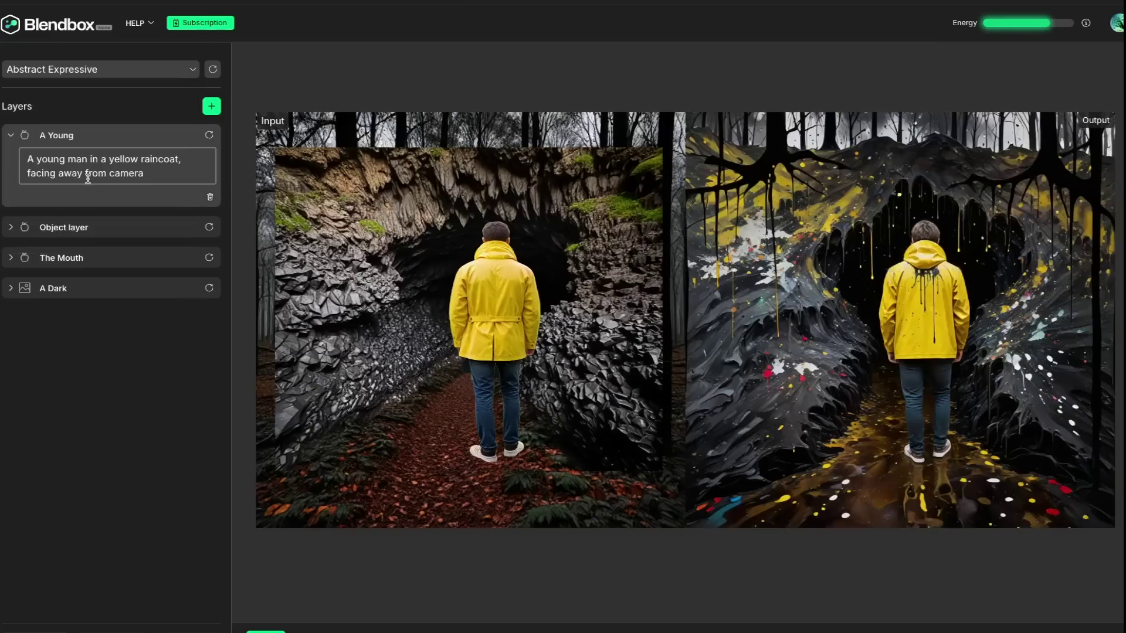
{"action": "left_click", "coordinate": [189, 70]}
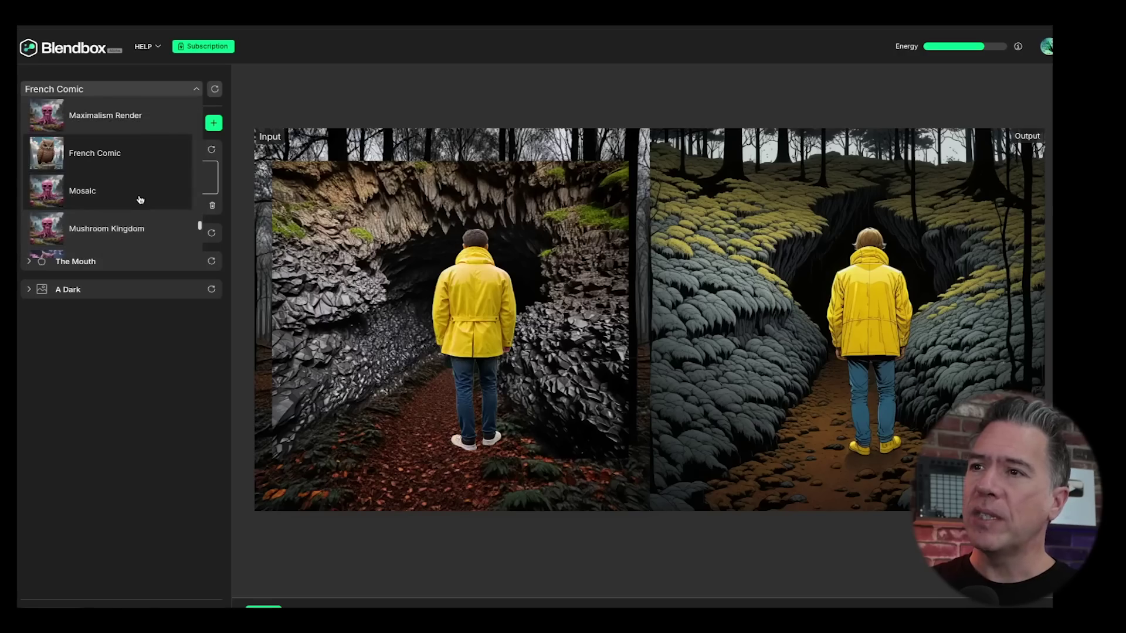
{"action": "scroll", "coordinate": [137, 203], "scroll_direction": "down", "scroll_amount": 5}
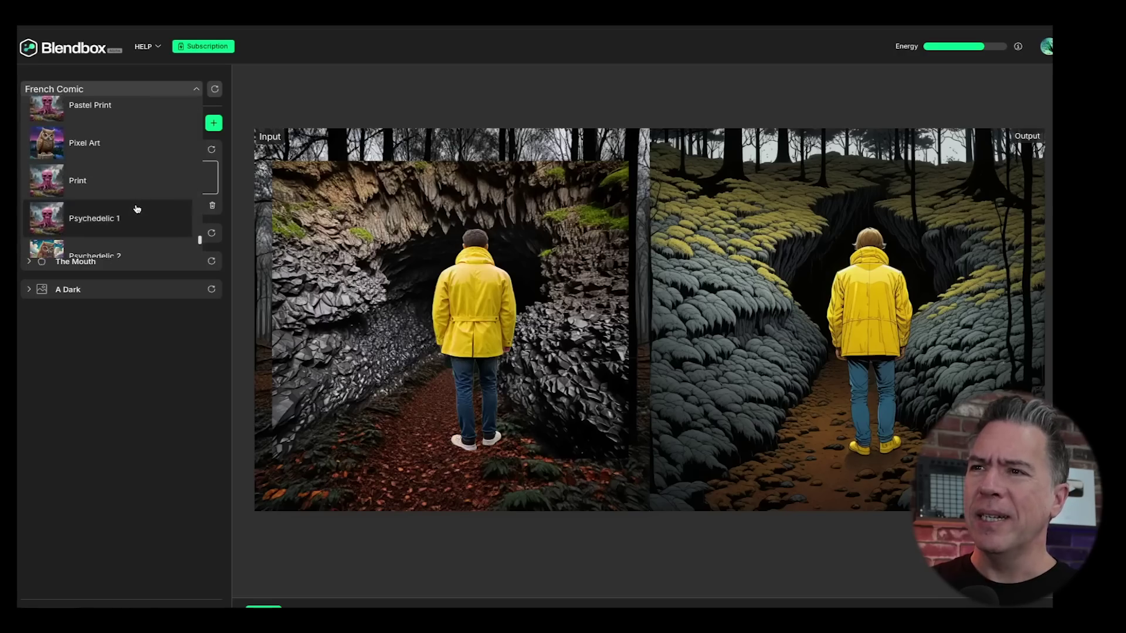
{"action": "left_click", "coordinate": [89, 175]}
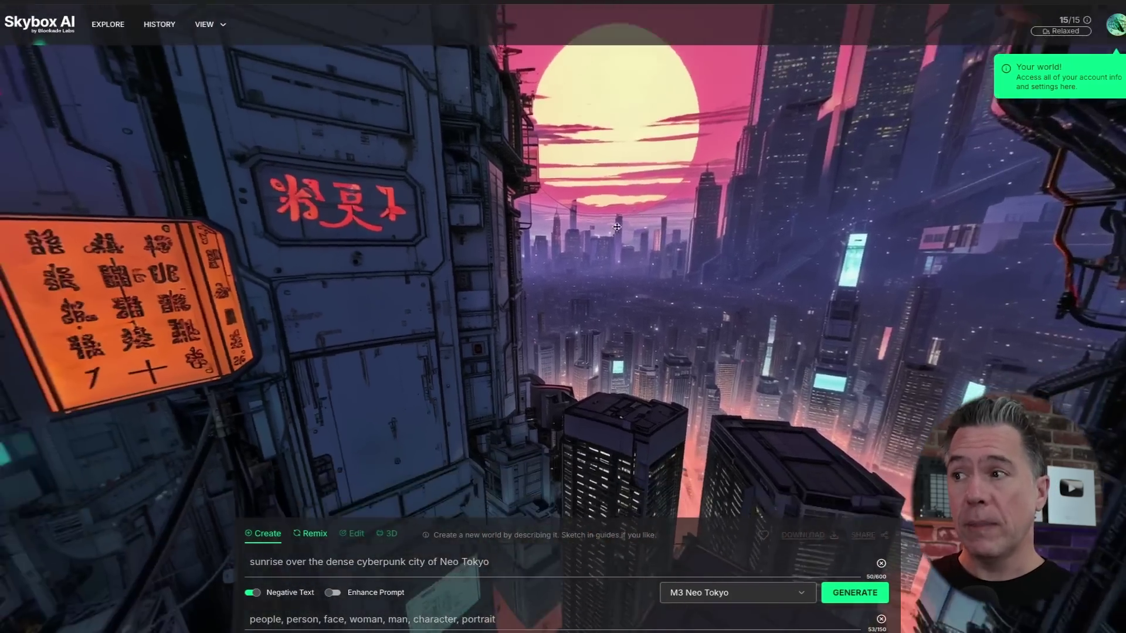
Look down at the Neo Tokyo walkways, then turn the capsule habitat panorama toward its towers.
{"action": "left_click_drag", "start_coordinate": [617, 227], "coordinate": [578, 351]}
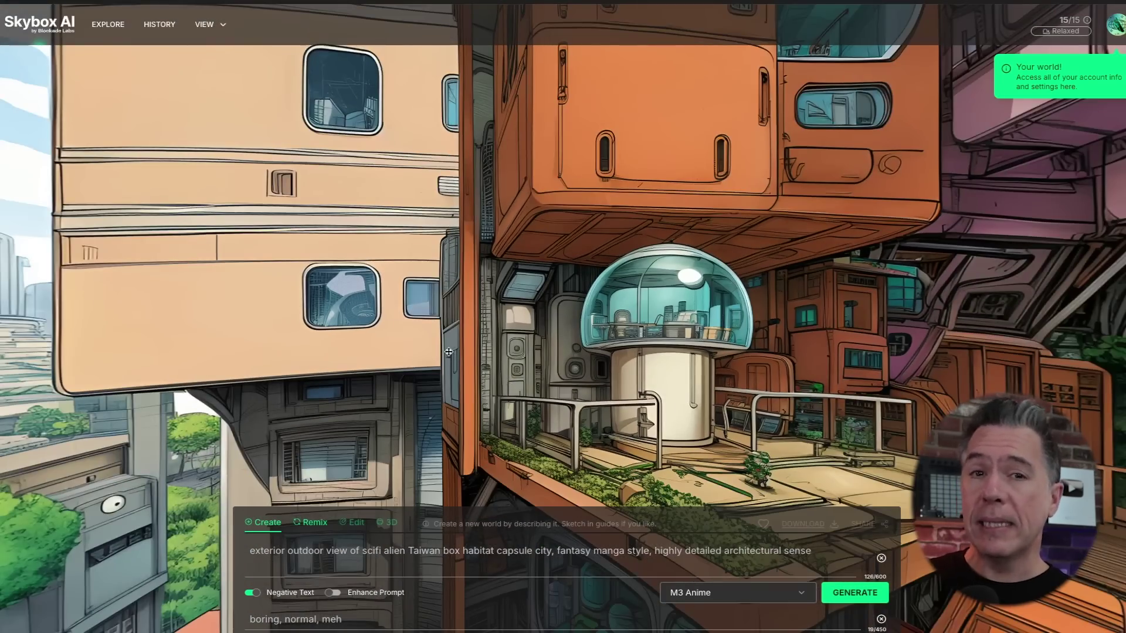
{"action": "left_click_drag", "start_coordinate": [420, 350], "coordinate": [88, 187]}
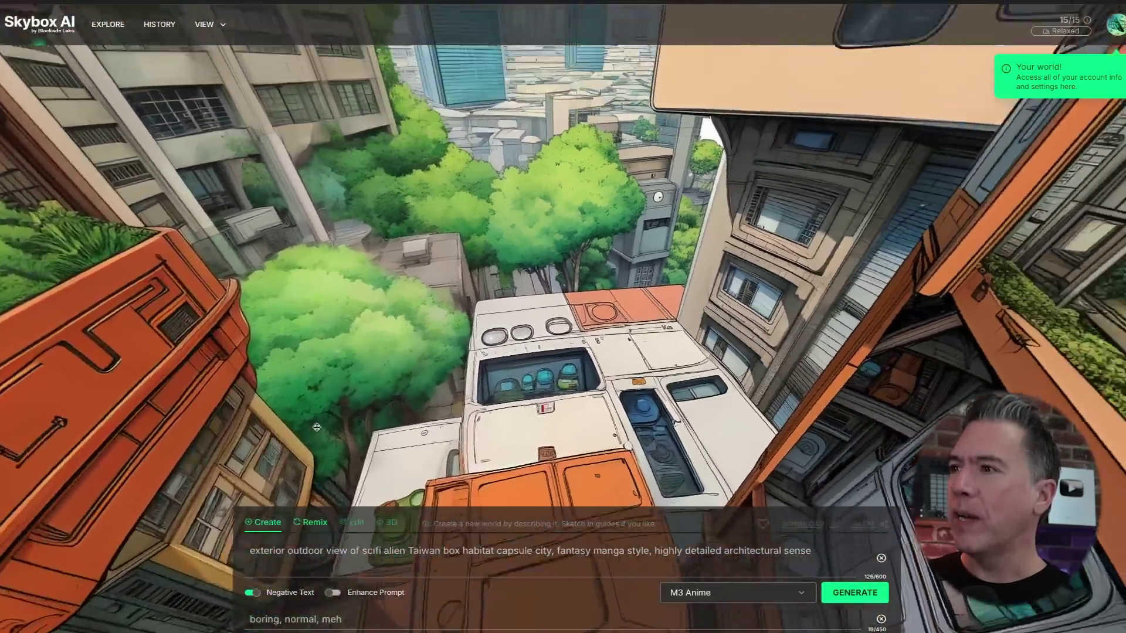